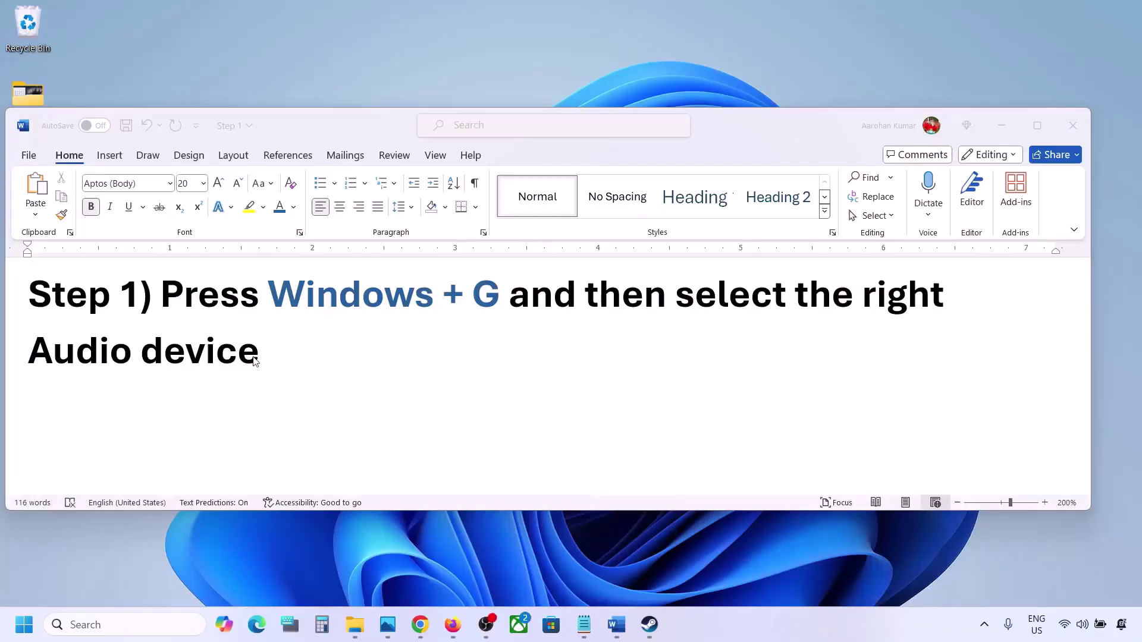
- Review the Step 1 audio-device instruction in Word, then open Xbox Game Bar with Windows+G
{"action": "left_click_drag", "start_coordinate": [160, 295], "coordinate": [267, 339]}
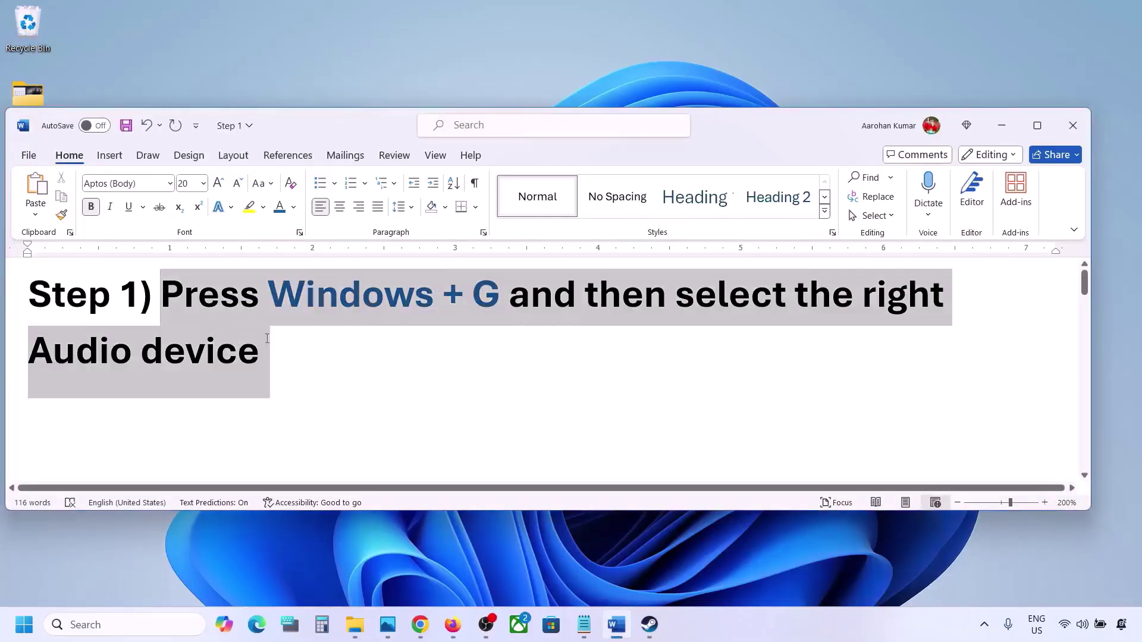
{"action": "left_click", "coordinate": [323, 367]}
{"action": "key", "text": "super+g"}
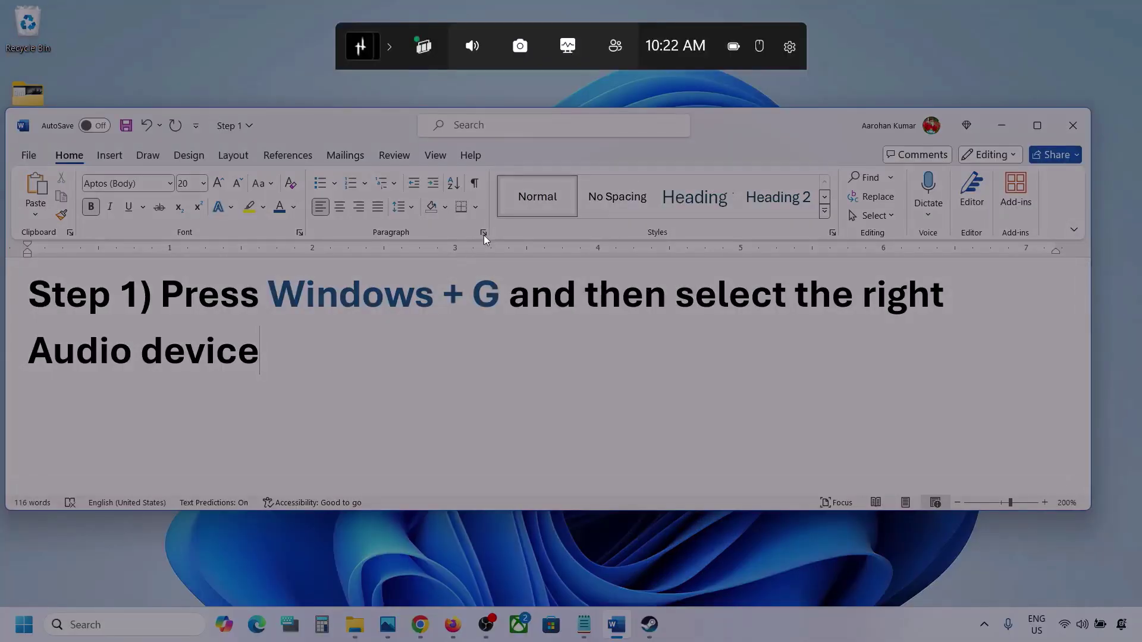
- In the Audio widget, set Speakers (Realtek(R) Audio) as the default output
{"action": "left_click", "coordinate": [472, 48]}
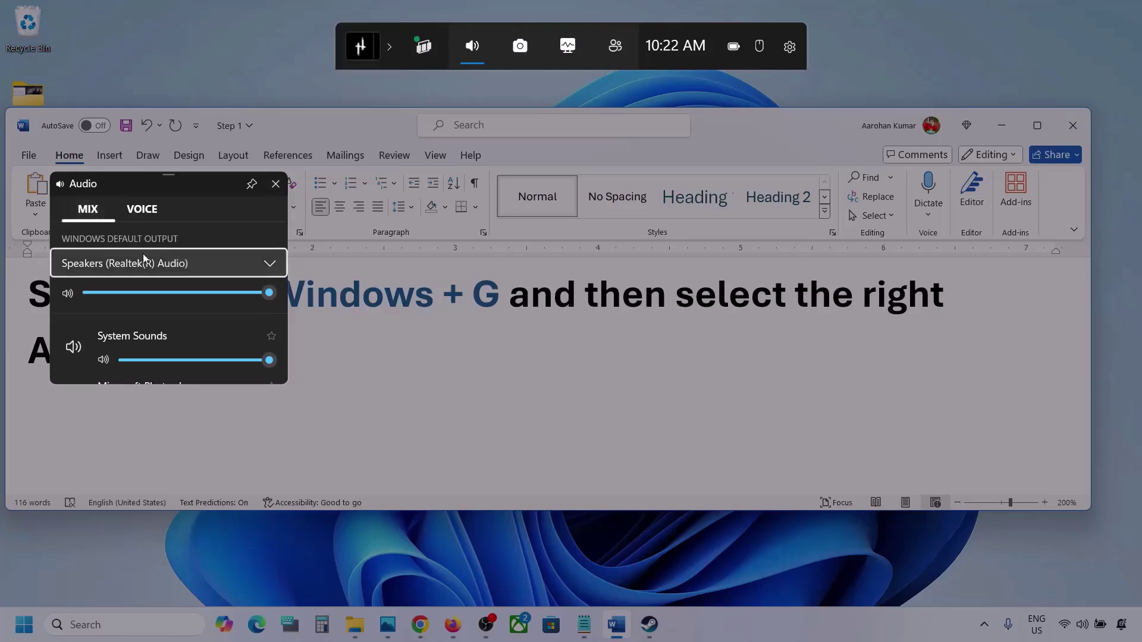
{"action": "left_click", "coordinate": [271, 264]}
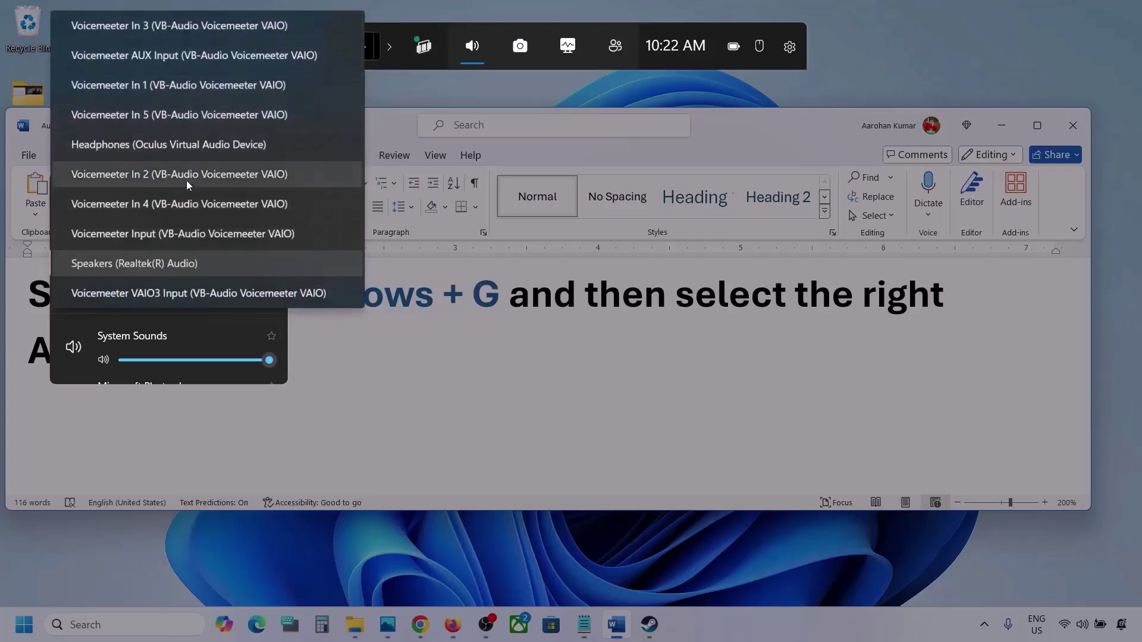
{"action": "left_click", "coordinate": [178, 267]}
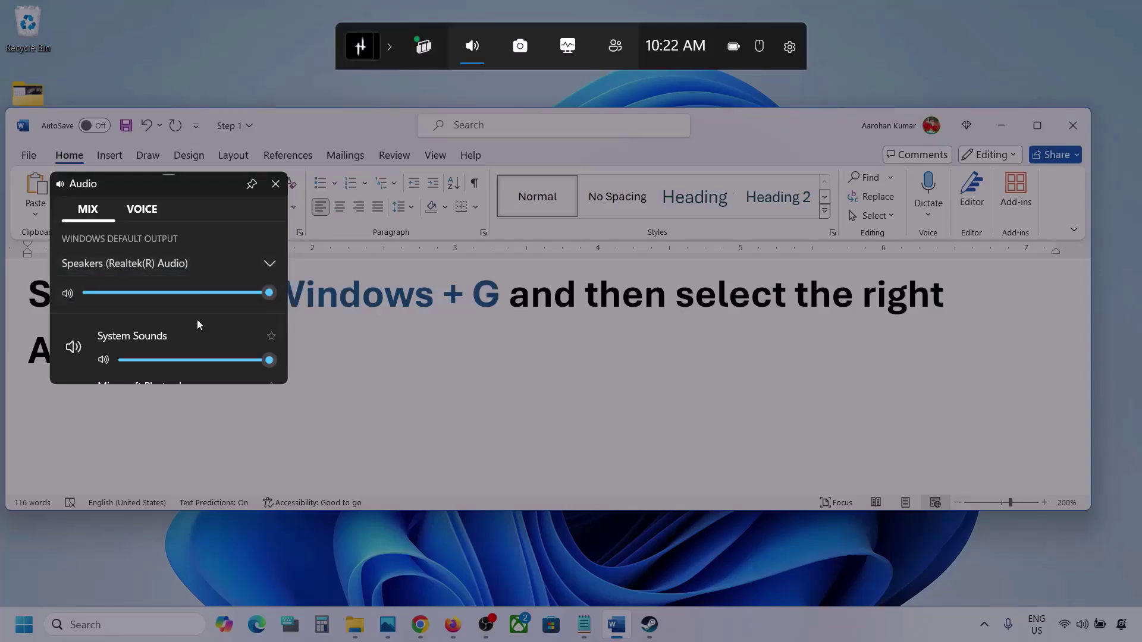
- Enlarge the Audio widget and keep every app, including Photos Legacy and Firefox, at volume 100
{"action": "scroll", "coordinate": [197, 335], "scroll_direction": "down", "scroll_amount": 1}
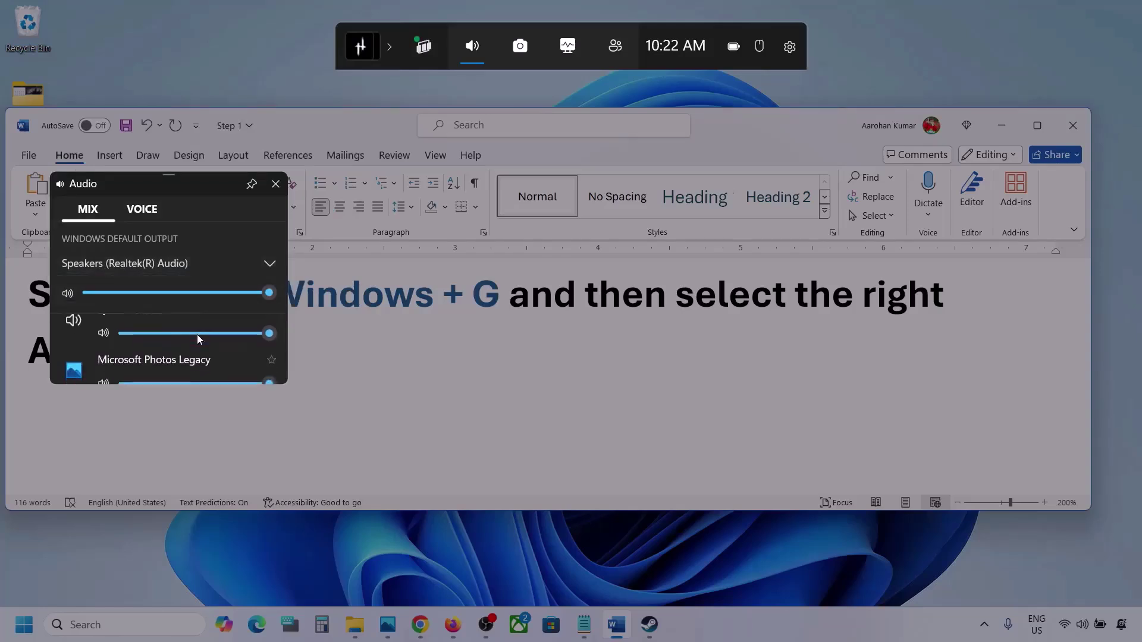
{"action": "left_click_drag", "start_coordinate": [186, 388], "coordinate": [186, 523]}
{"action": "scroll", "coordinate": [173, 412], "scroll_direction": "up", "scroll_amount": 1}
{"action": "scroll", "coordinate": [172, 412], "scroll_direction": "down", "scroll_amount": 1}
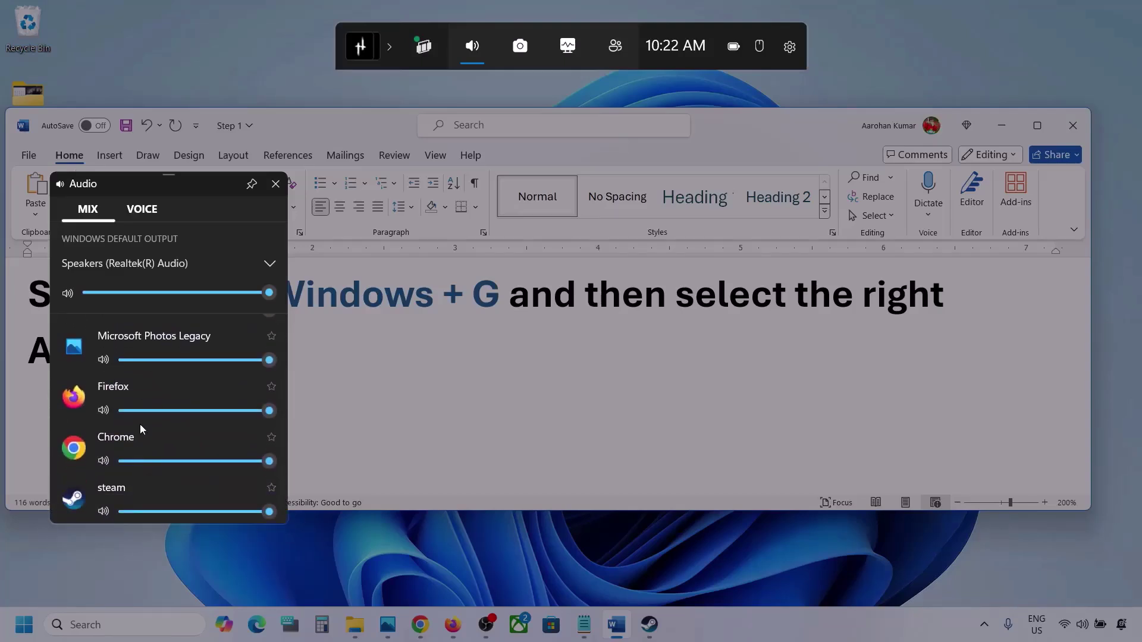
{"action": "scroll", "coordinate": [141, 423], "scroll_direction": "up", "scroll_amount": 1}
{"action": "mouse_move", "coordinate": [273, 410]}
{"action": "left_mouse_down"}
{"action": "mouse_move", "coordinate": [181, 416]}
{"action": "mouse_move", "coordinate": [280, 411]}
{"action": "left_mouse_up"}
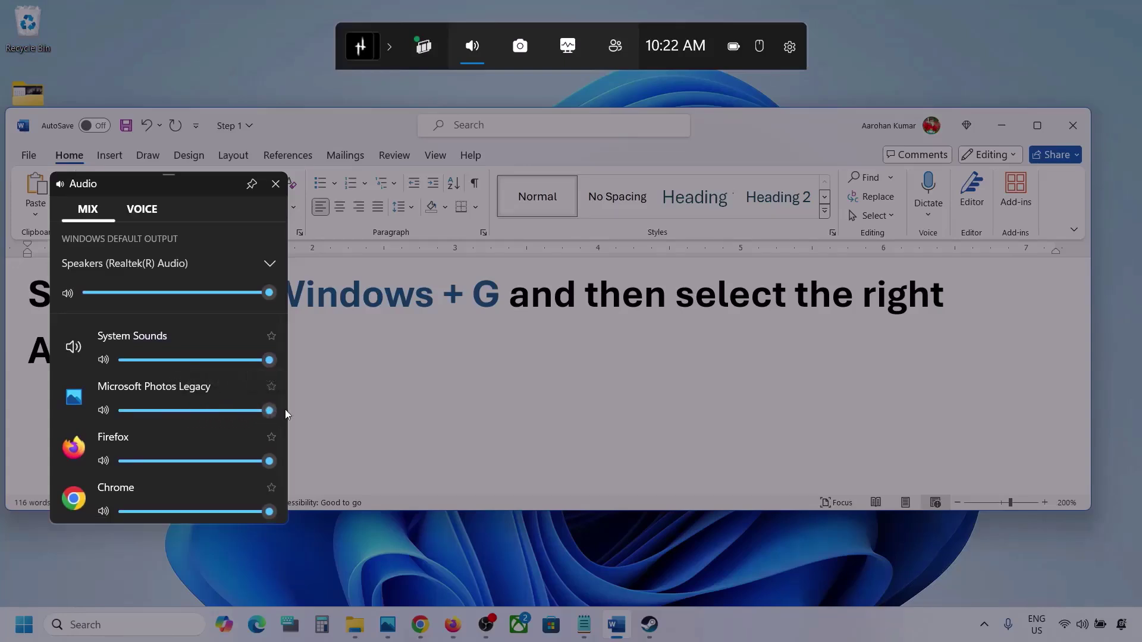
{"action": "scroll", "coordinate": [212, 432], "scroll_direction": "down", "scroll_amount": 1}
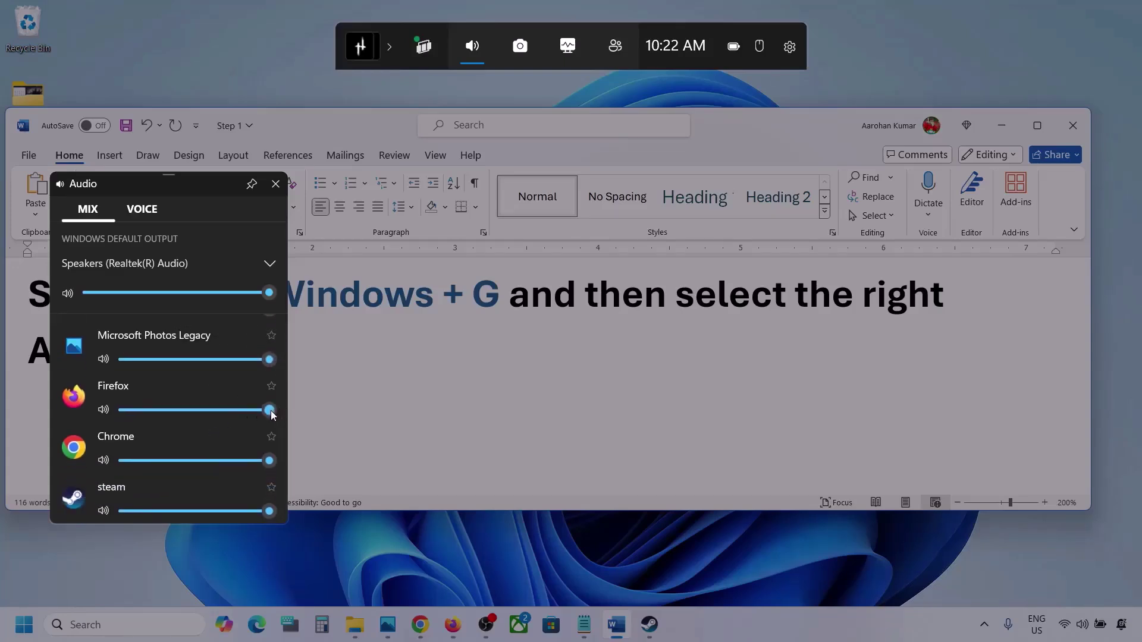
{"action": "left_click_drag", "start_coordinate": [230, 414], "coordinate": [290, 417]}
{"action": "scroll", "coordinate": [143, 413], "scroll_direction": "up", "scroll_amount": 1}
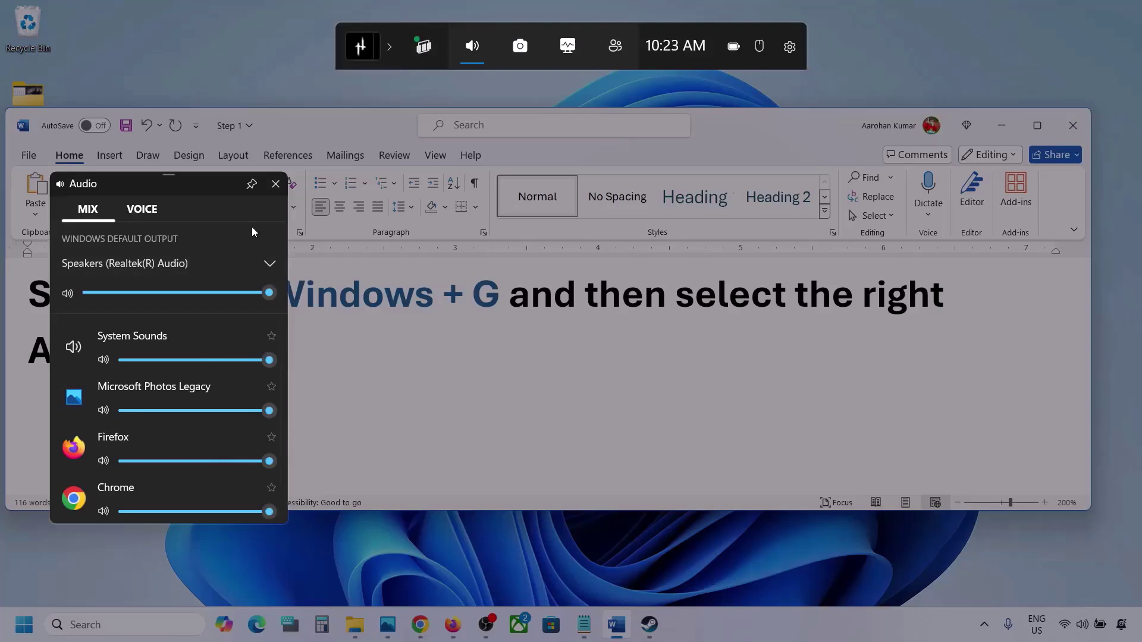
- On the VOICE tab, keep Microphone Array input and make Speakers (Realtek(R) Audio) the communications output
{"action": "left_click", "coordinate": [141, 209]}
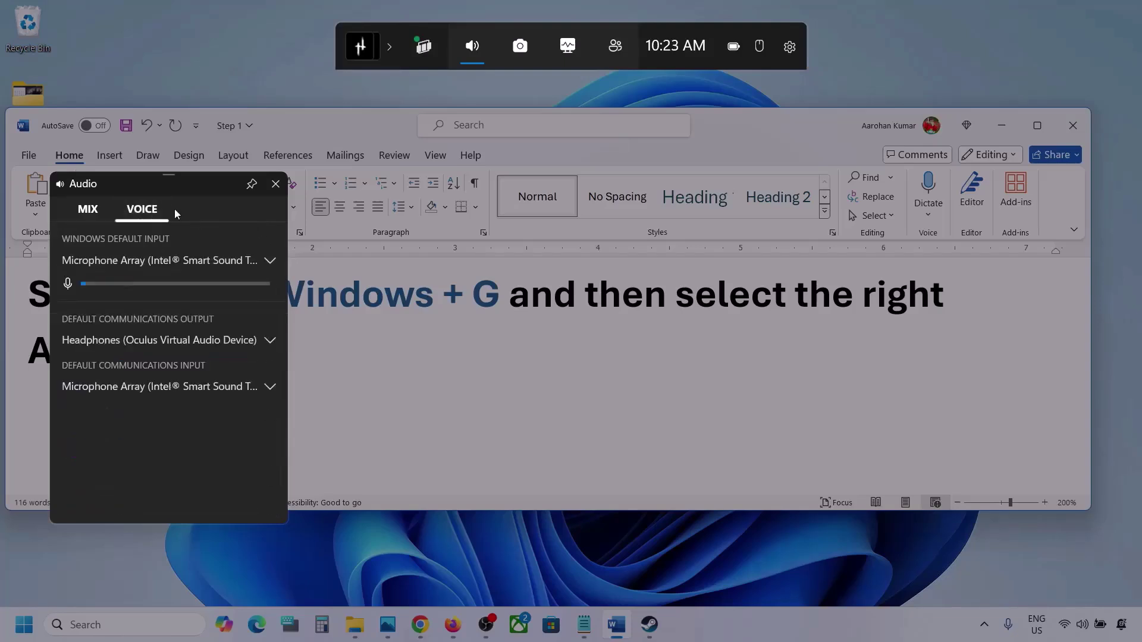
{"action": "left_click", "coordinate": [270, 261]}
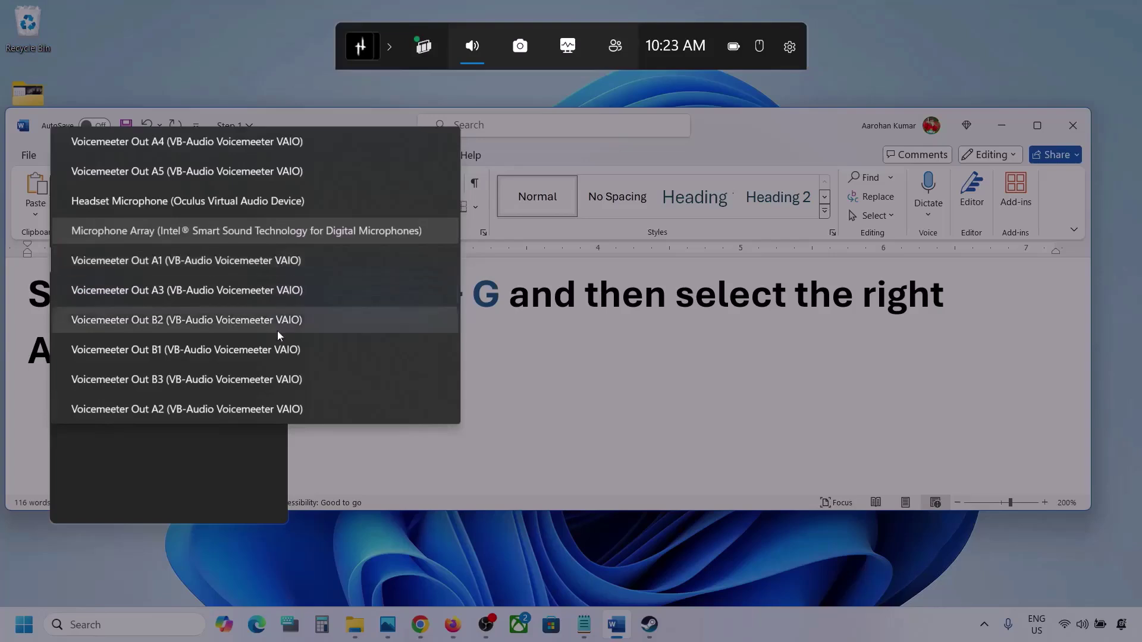
{"action": "left_click", "coordinate": [270, 233]}
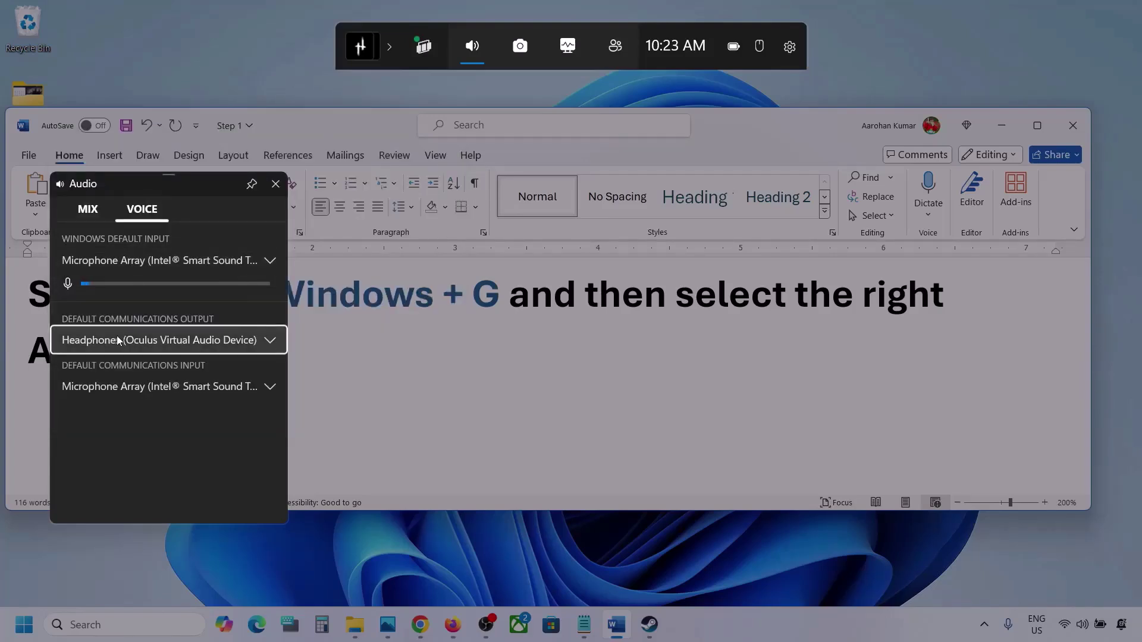
{"action": "left_click", "coordinate": [272, 343]}
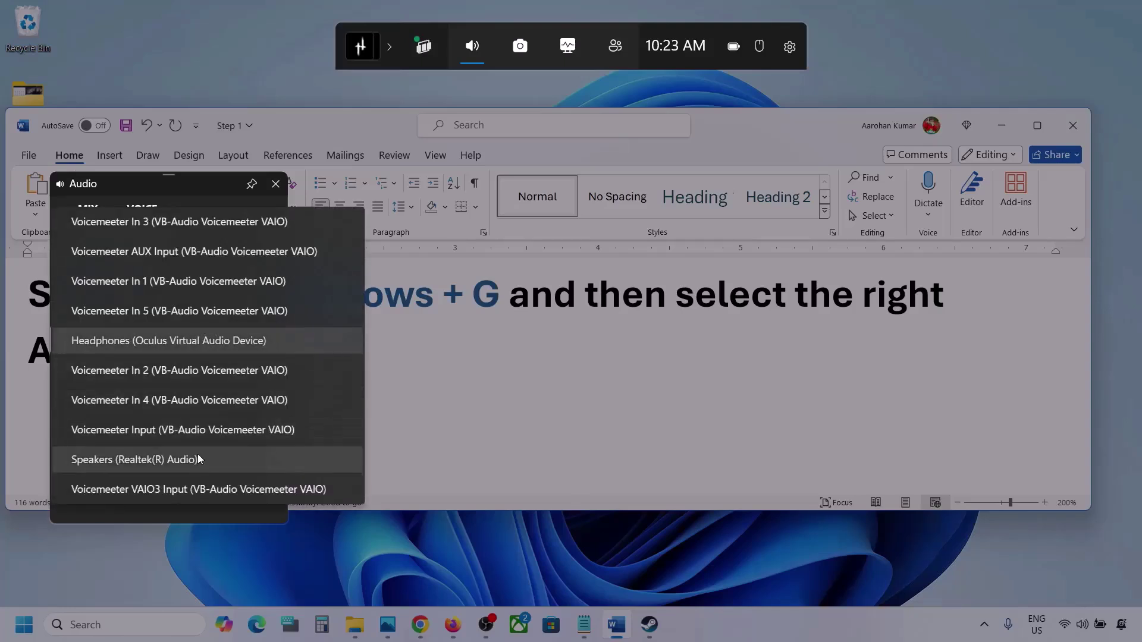
{"action": "left_click", "coordinate": [180, 459]}
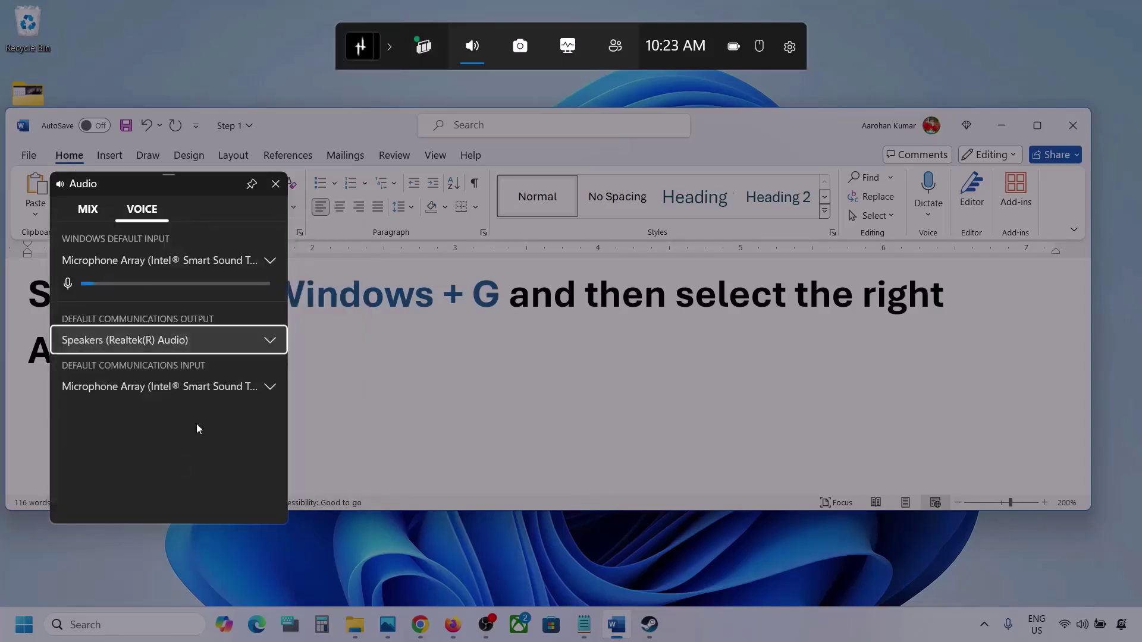
- Keep Microphone Array as communications input, then close the Audio widget and Game Bar
{"action": "left_click", "coordinate": [268, 388]}
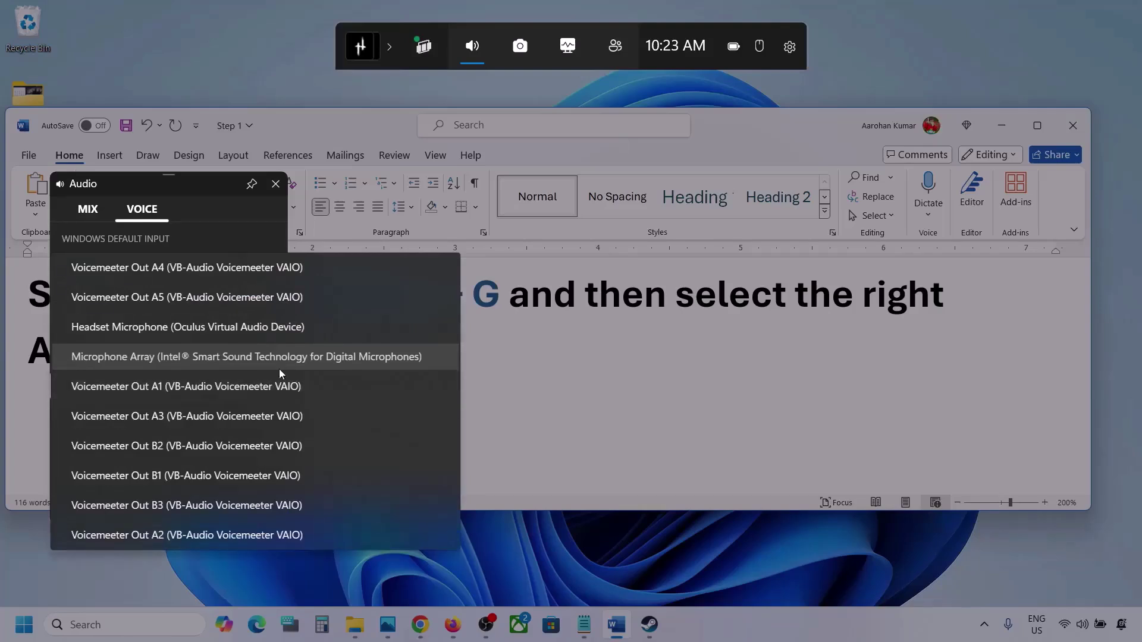
{"action": "left_click", "coordinate": [311, 357]}
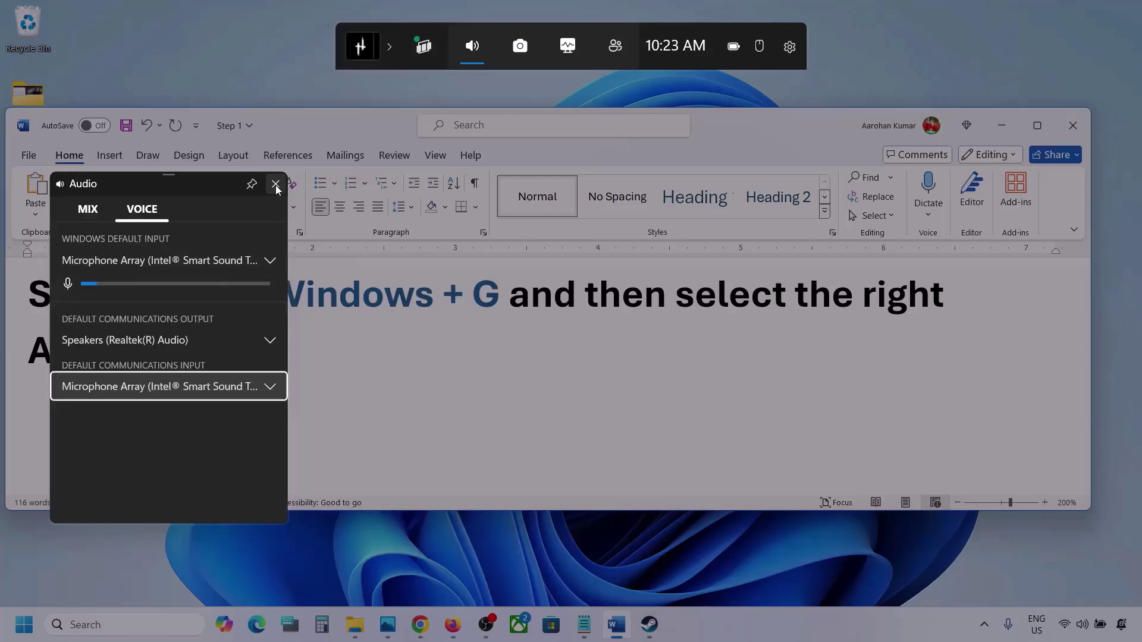
{"action": "left_click", "coordinate": [275, 186]}
{"action": "left_click", "coordinate": [619, 88]}
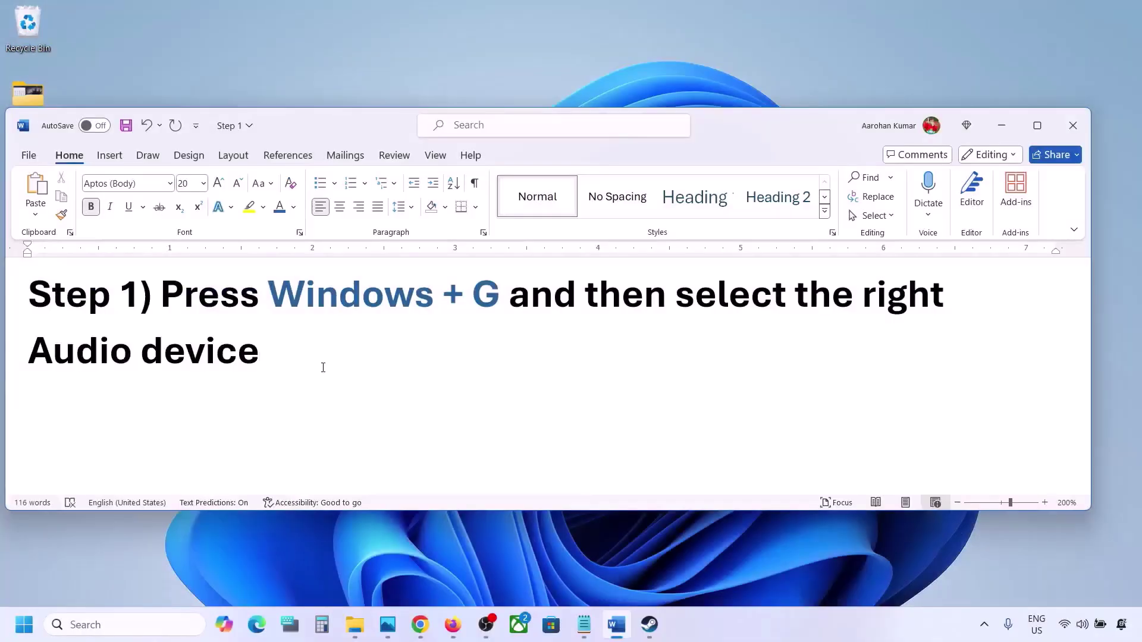
- Scroll the notes to Step 2, highlight 'Make sure volume is not mute', and minimize Word
{"action": "left_click", "coordinate": [24, 625]}
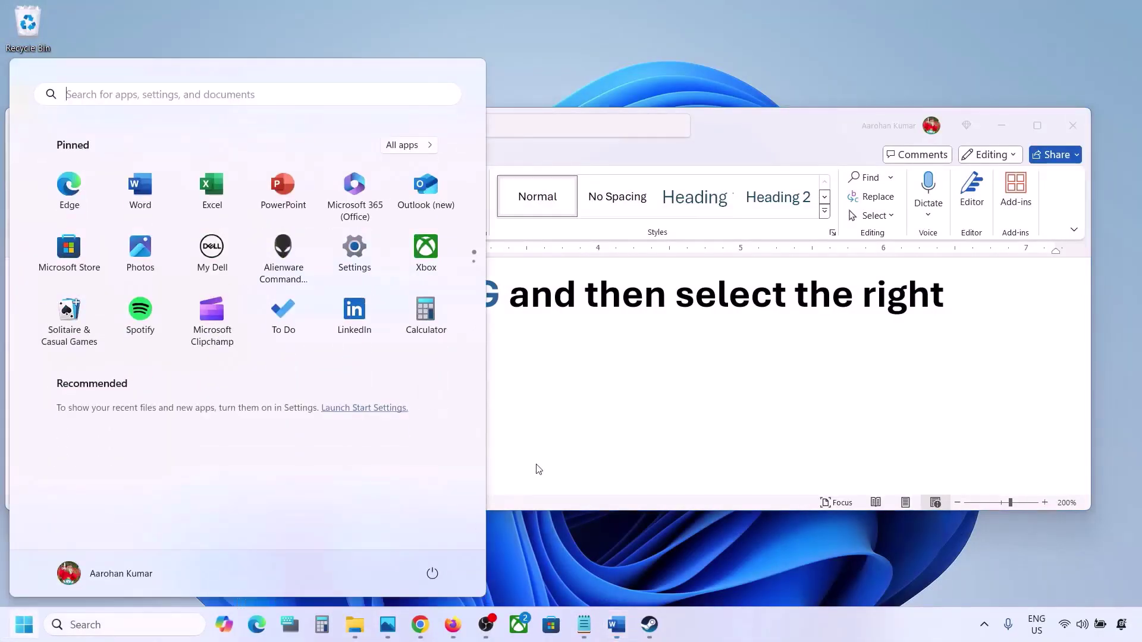
{"action": "left_click", "coordinate": [538, 470]}
{"action": "scroll", "coordinate": [538, 466], "scroll_direction": "down", "scroll_amount": 5}
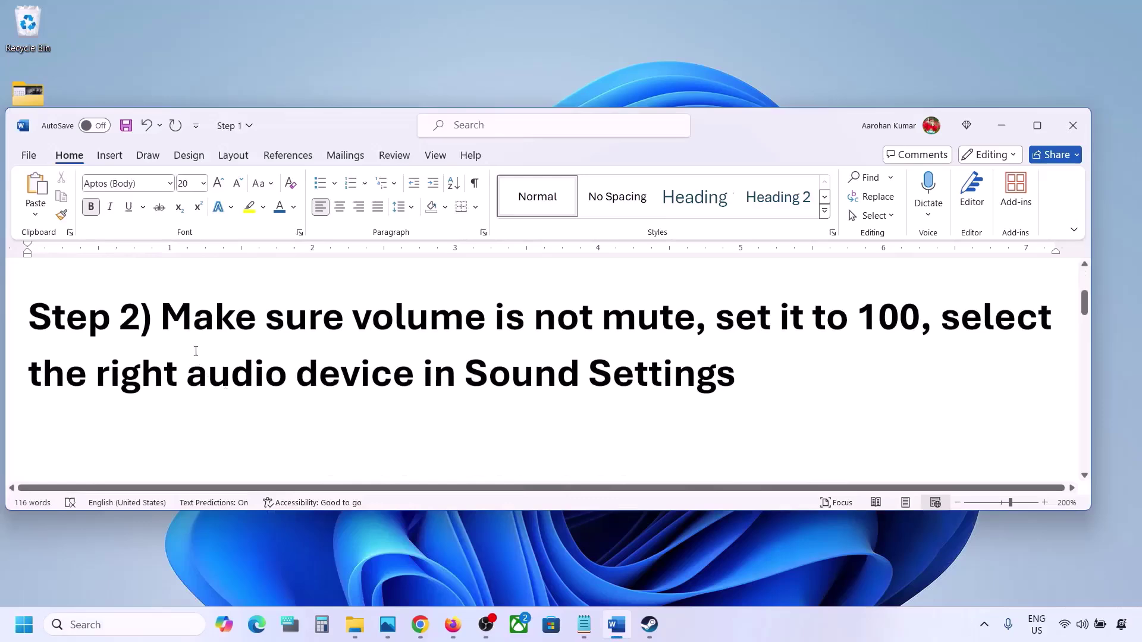
{"action": "left_click_drag", "start_coordinate": [177, 331], "coordinate": [695, 327]}
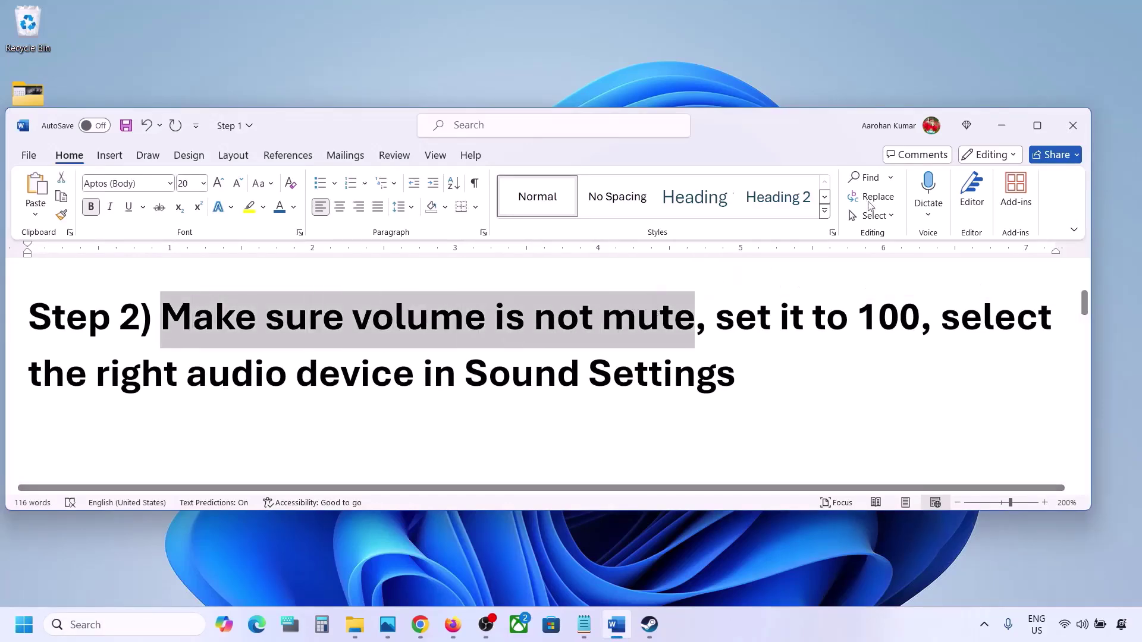
{"action": "left_click", "coordinate": [1002, 125]}
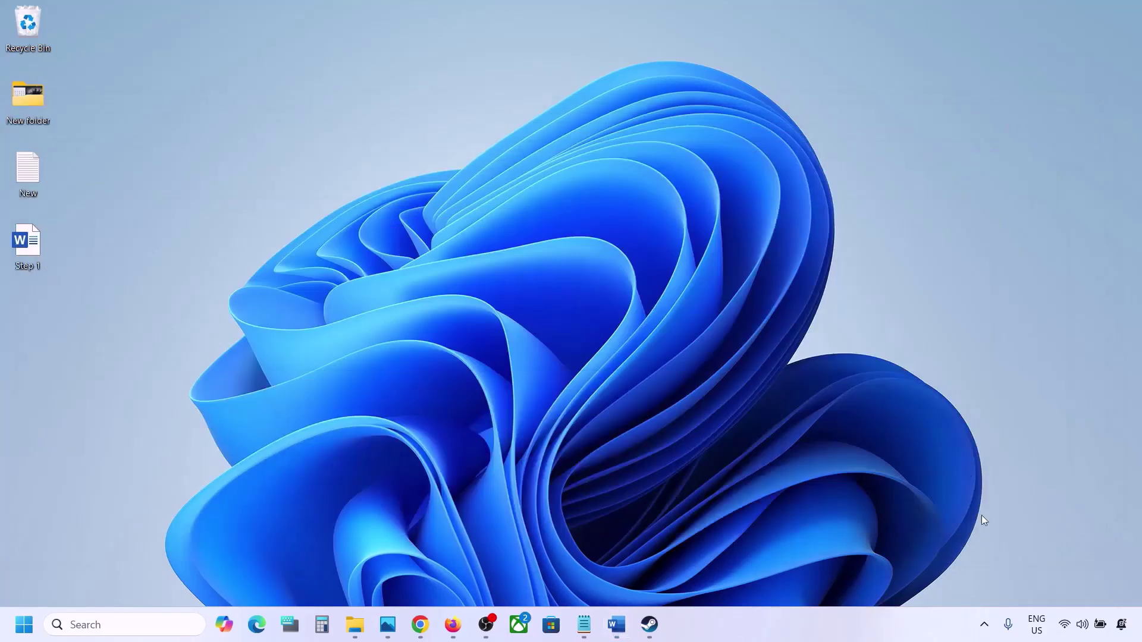
{"action": "right_click", "coordinate": [1084, 628]}
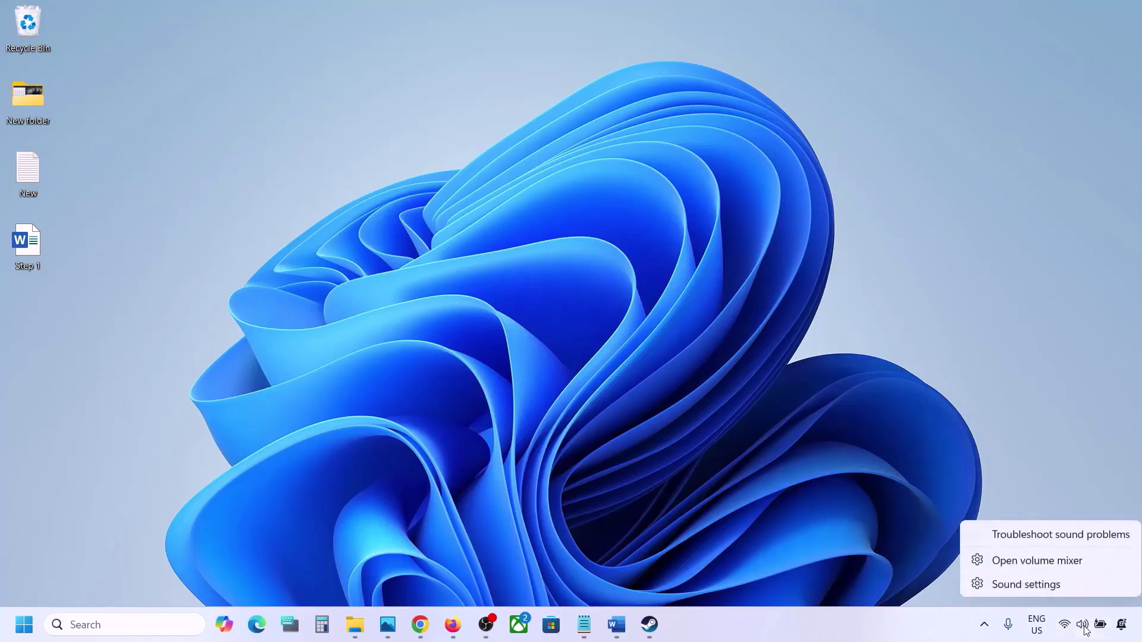
{"action": "left_click", "coordinate": [1050, 569]}
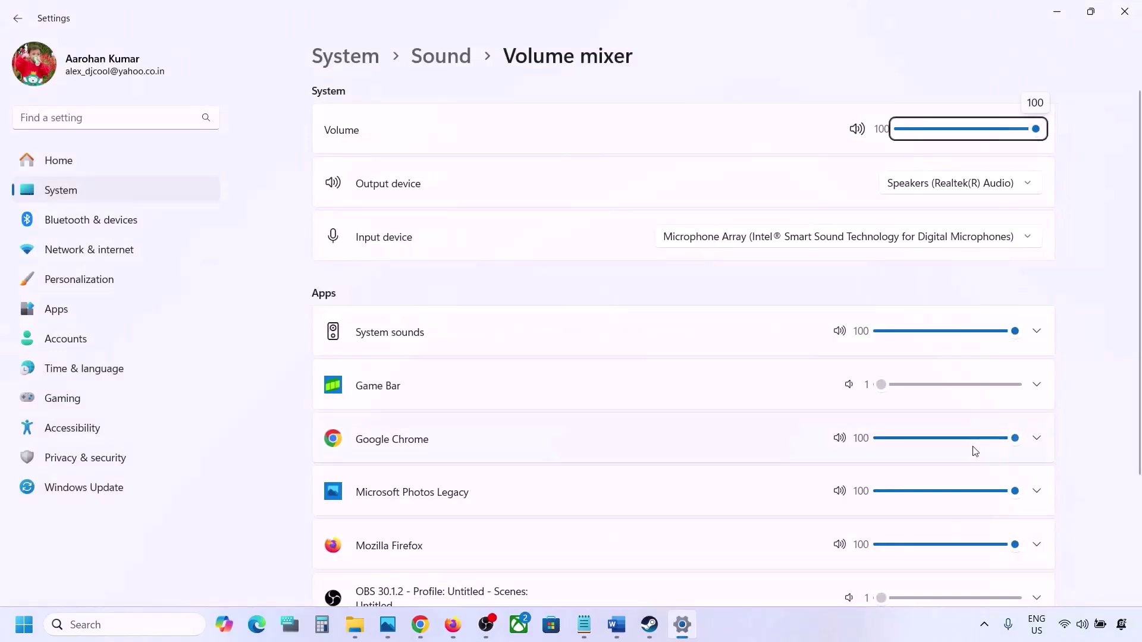
{"action": "scroll", "coordinate": [709, 424], "scroll_direction": "down", "scroll_amount": 2}
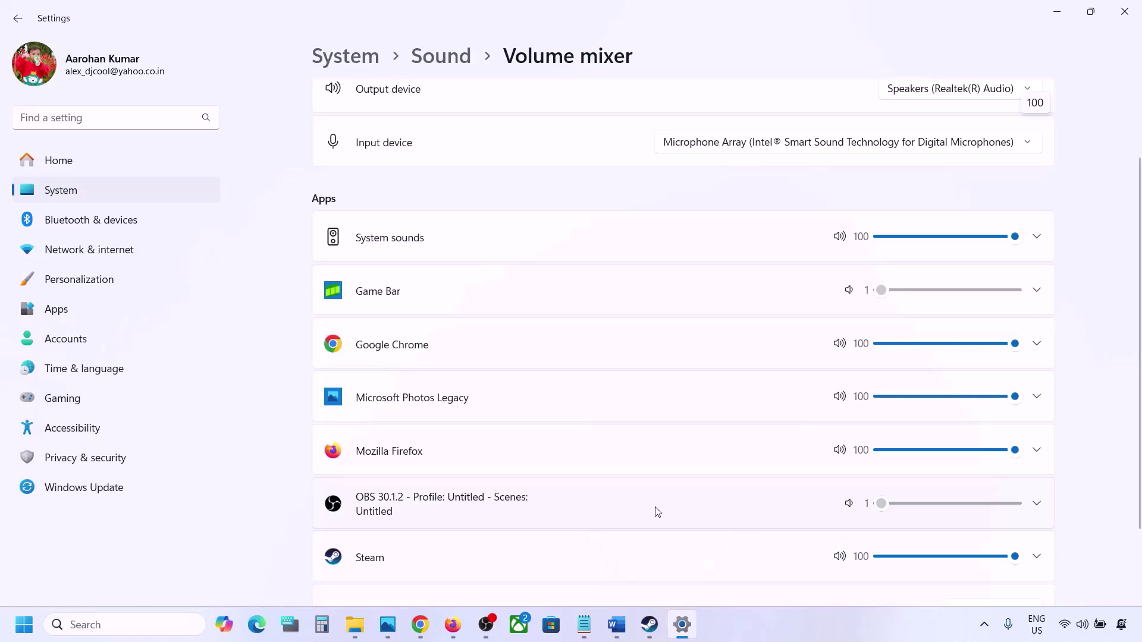
{"action": "scroll", "coordinate": [657, 513], "scroll_direction": "down", "scroll_amount": 1}
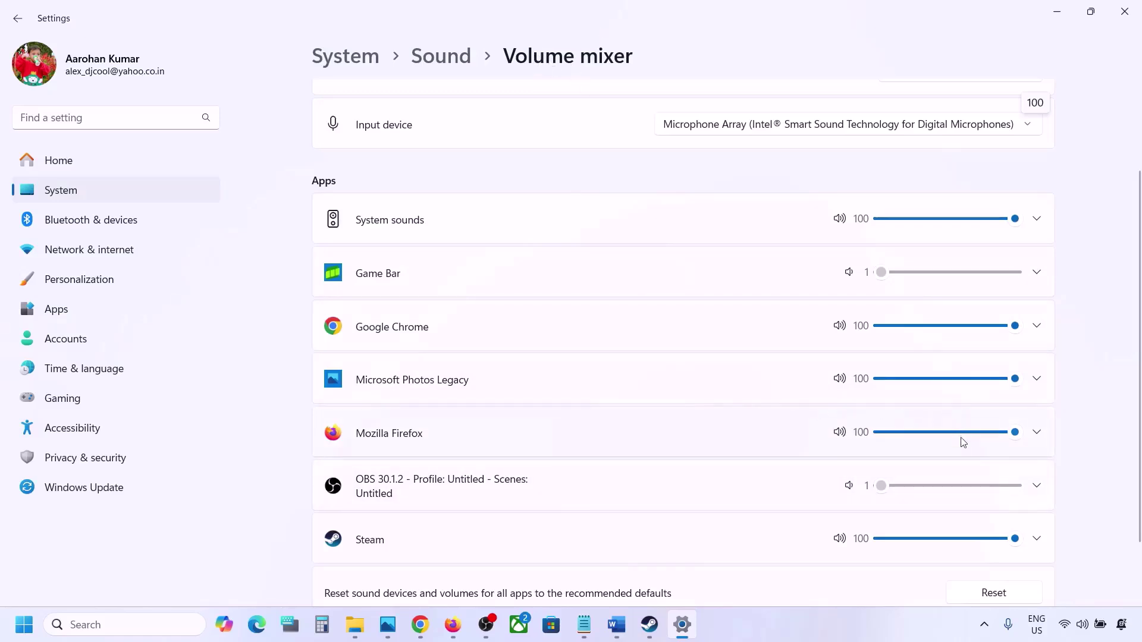
{"action": "mouse_move", "coordinate": [1013, 539]}
{"action": "left_mouse_down"}
{"action": "mouse_move", "coordinate": [926, 547]}
{"action": "mouse_move", "coordinate": [1031, 539]}
{"action": "left_mouse_up"}
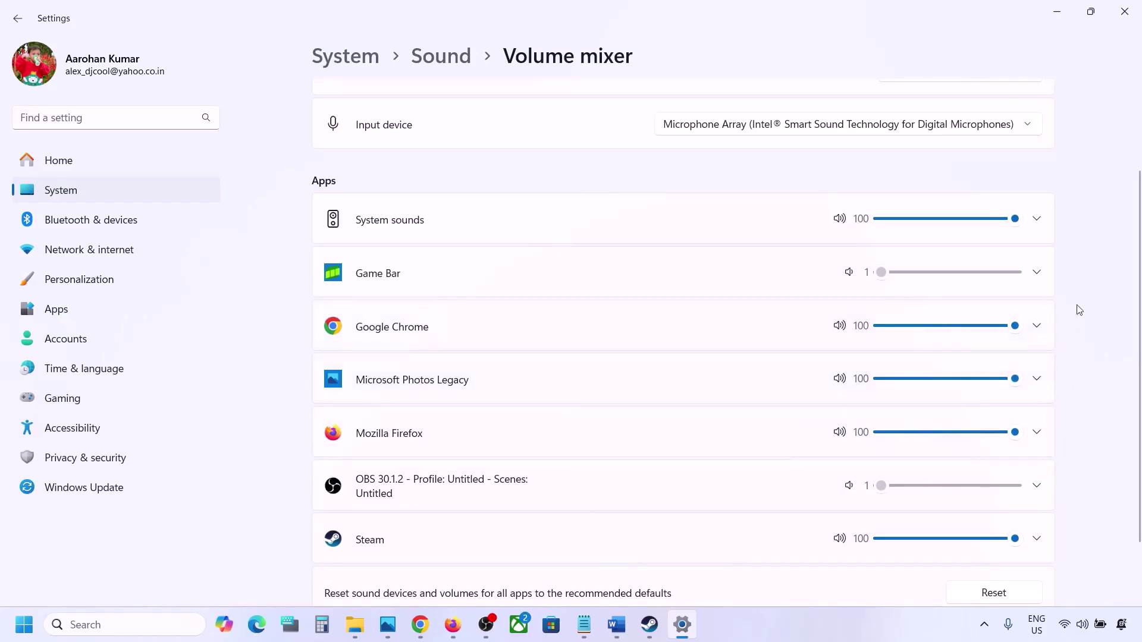
{"action": "left_click", "coordinate": [1124, 11]}
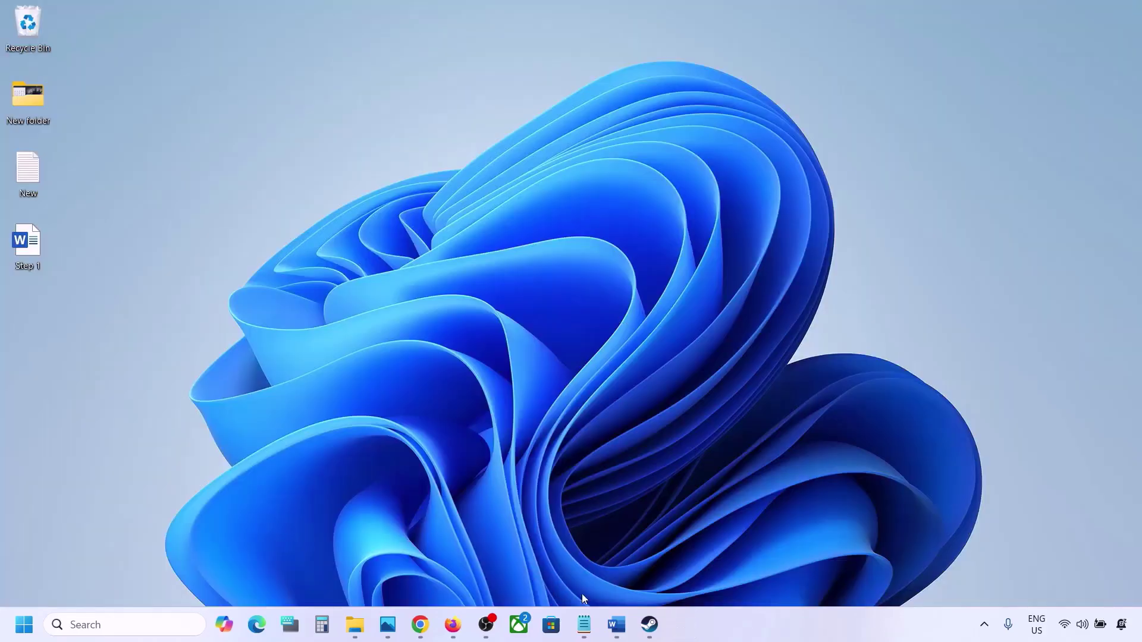
- Restore Word, highlight the Step 2 text on choosing the audio device, and open the speaker's tray menu
{"action": "left_click", "coordinate": [609, 634]}
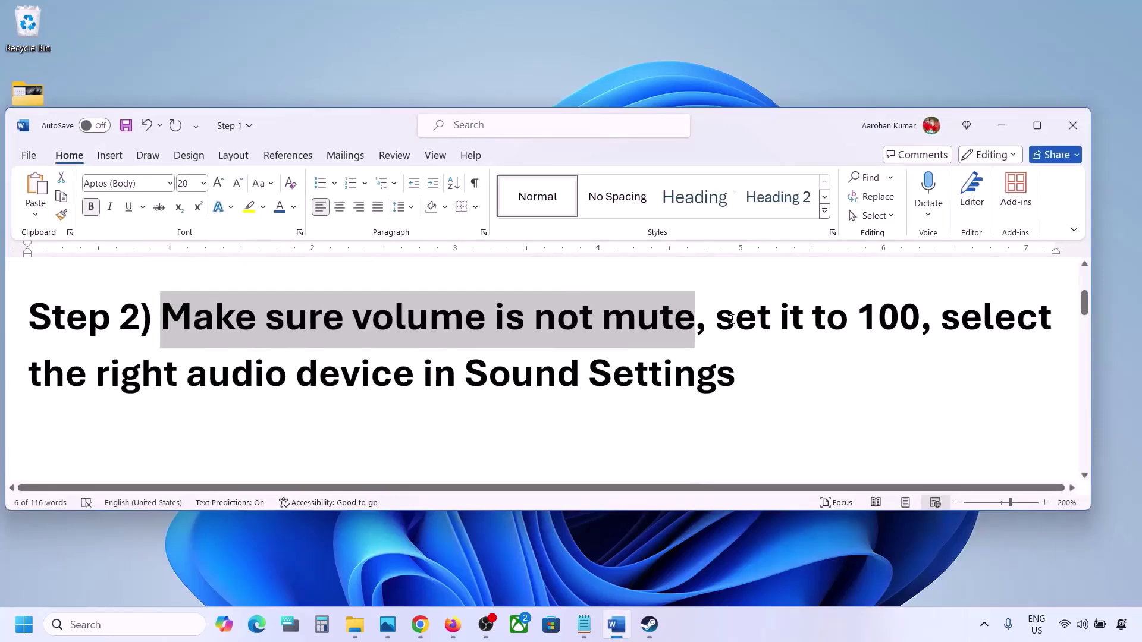
{"action": "left_click_drag", "start_coordinate": [94, 381], "coordinate": [735, 381]}
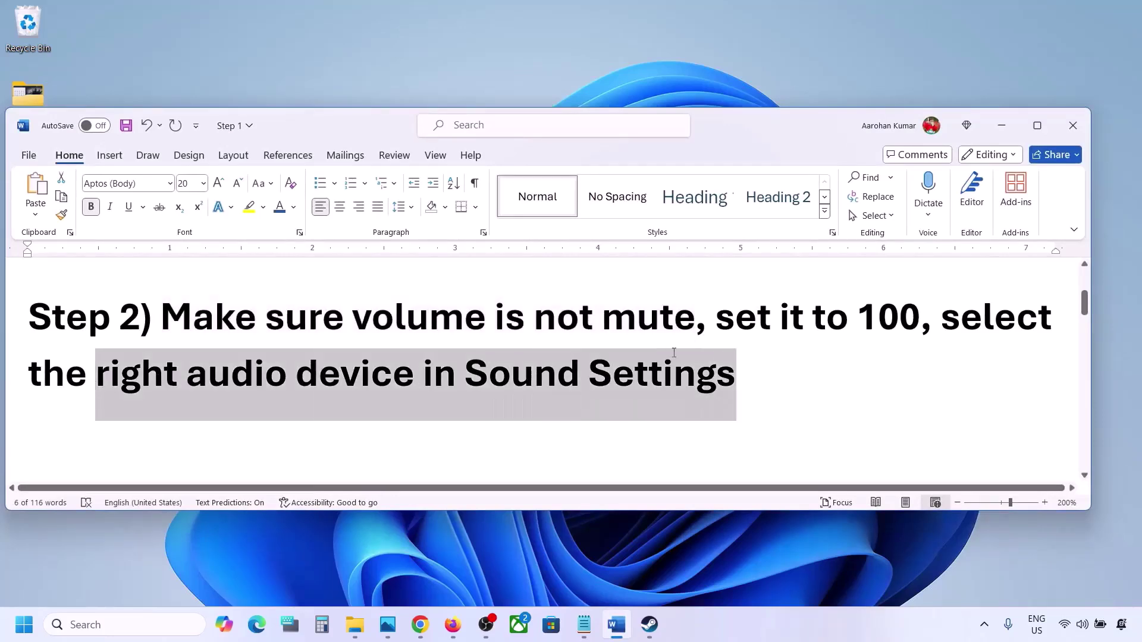
{"action": "right_click", "coordinate": [1081, 629]}
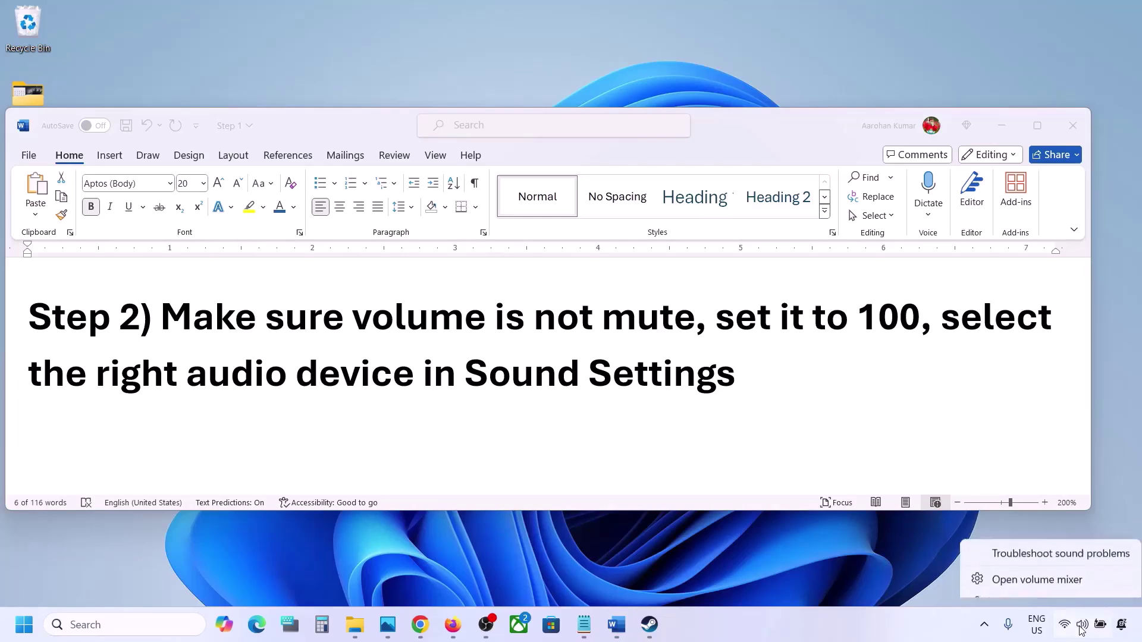
- Open Sound settings, keep Speakers (Realtek) as output at volume 100, and confirm Microphone Array input at 100
{"action": "left_click", "coordinate": [1051, 590]}
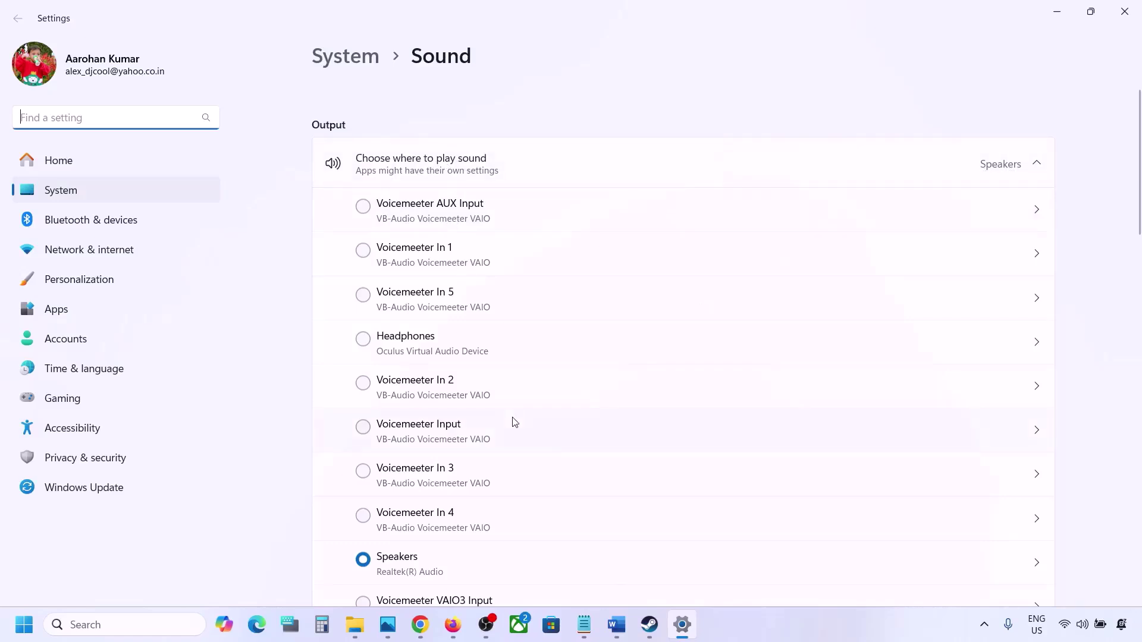
{"action": "scroll", "coordinate": [512, 423], "scroll_direction": "down", "scroll_amount": 2}
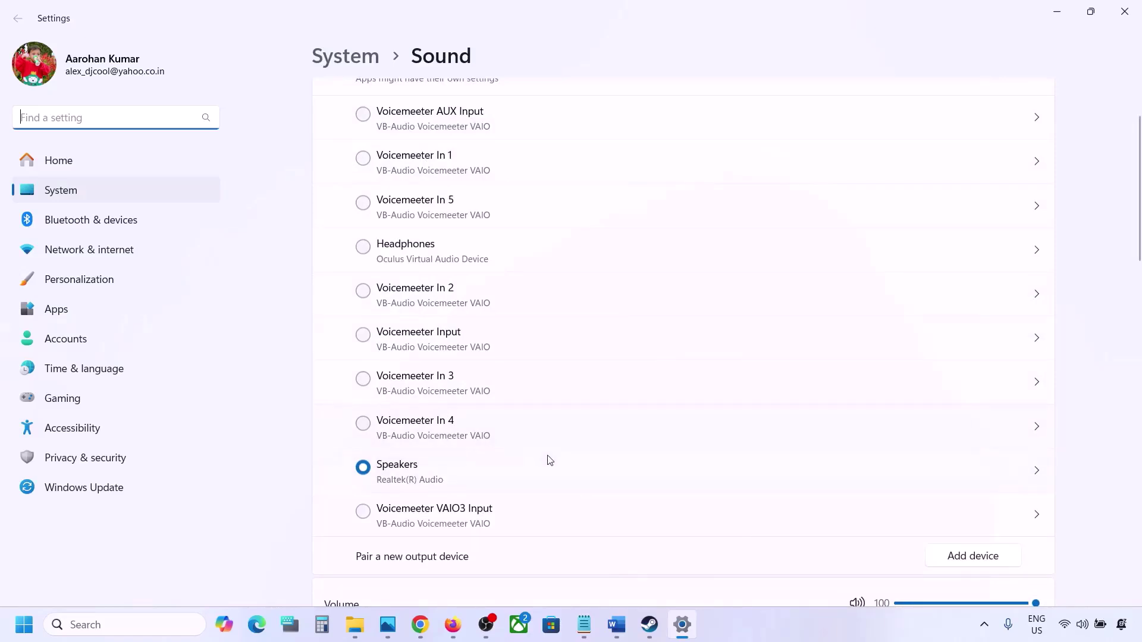
{"action": "left_click", "coordinate": [417, 474]}
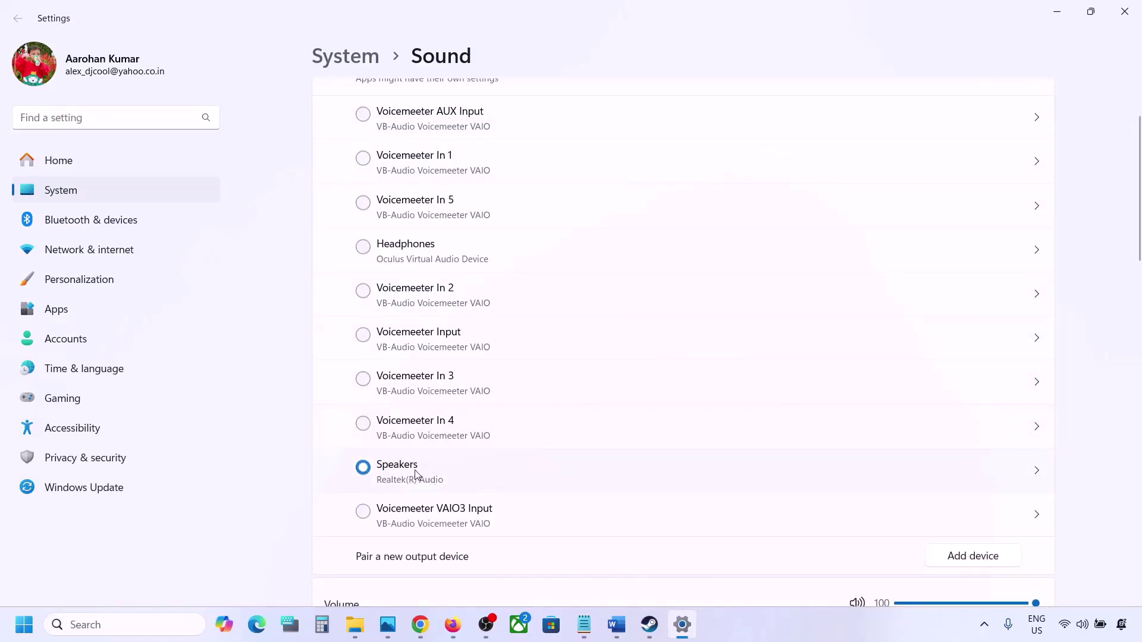
{"action": "scroll", "coordinate": [437, 475], "scroll_direction": "down", "scroll_amount": 5}
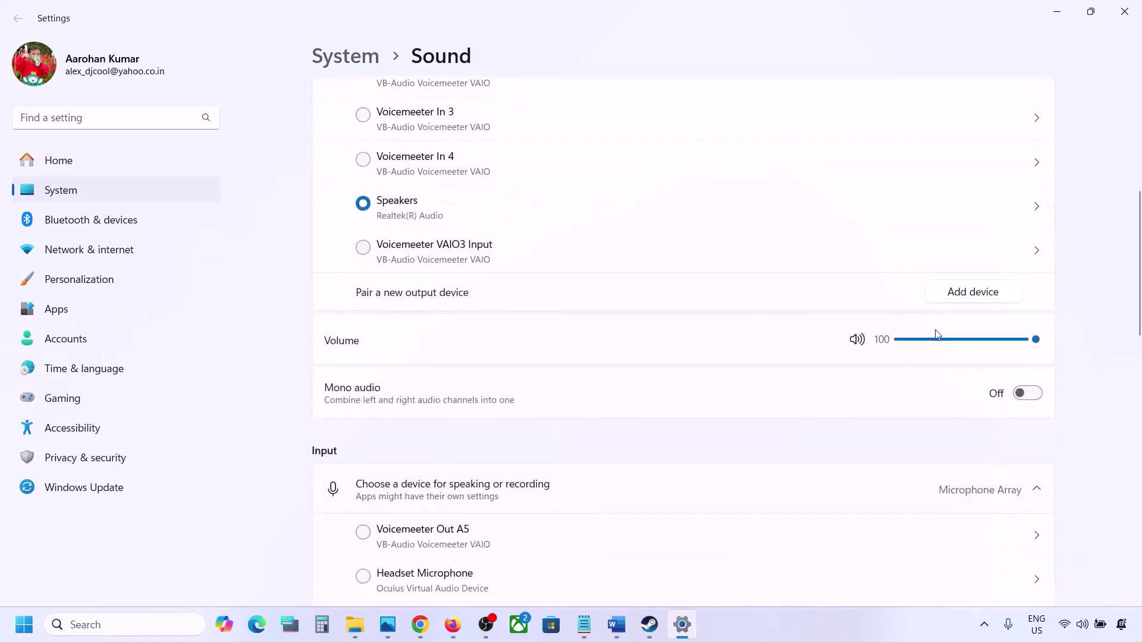
{"action": "scroll", "coordinate": [757, 428], "scroll_direction": "down", "scroll_amount": 3}
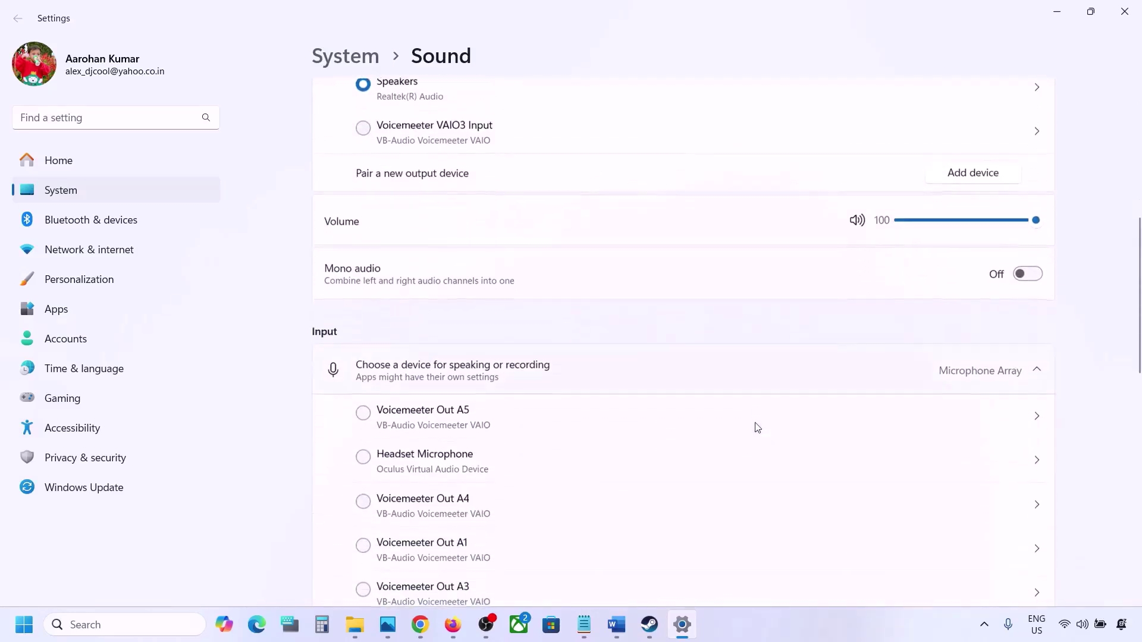
{"action": "scroll", "coordinate": [757, 427], "scroll_direction": "down", "scroll_amount": 3}
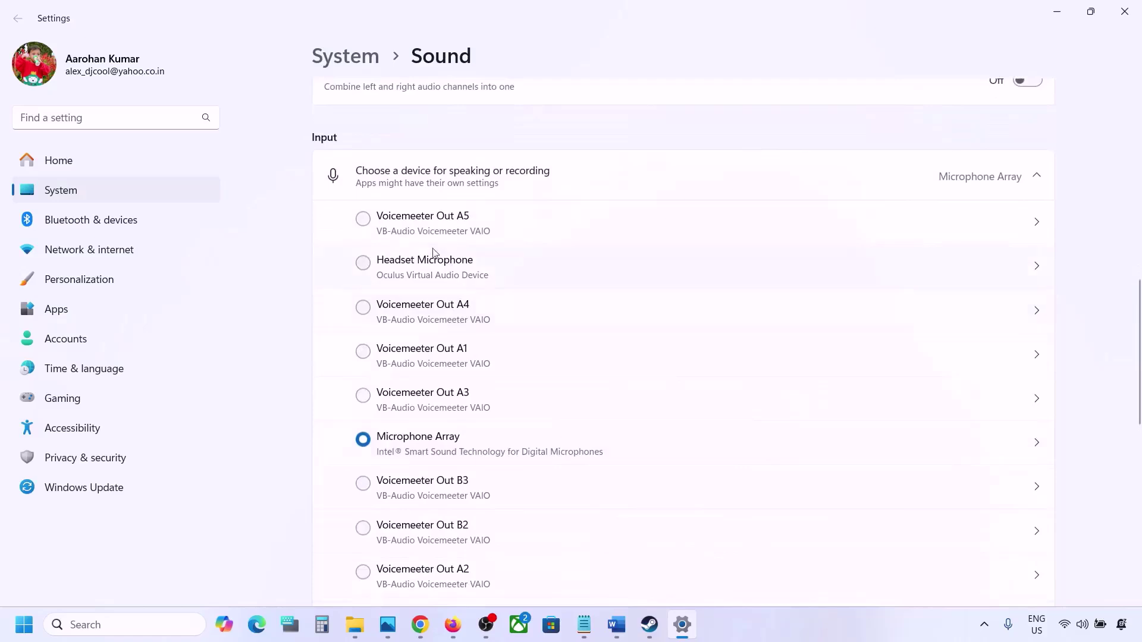
{"action": "scroll", "coordinate": [462, 499], "scroll_direction": "down", "scroll_amount": 2}
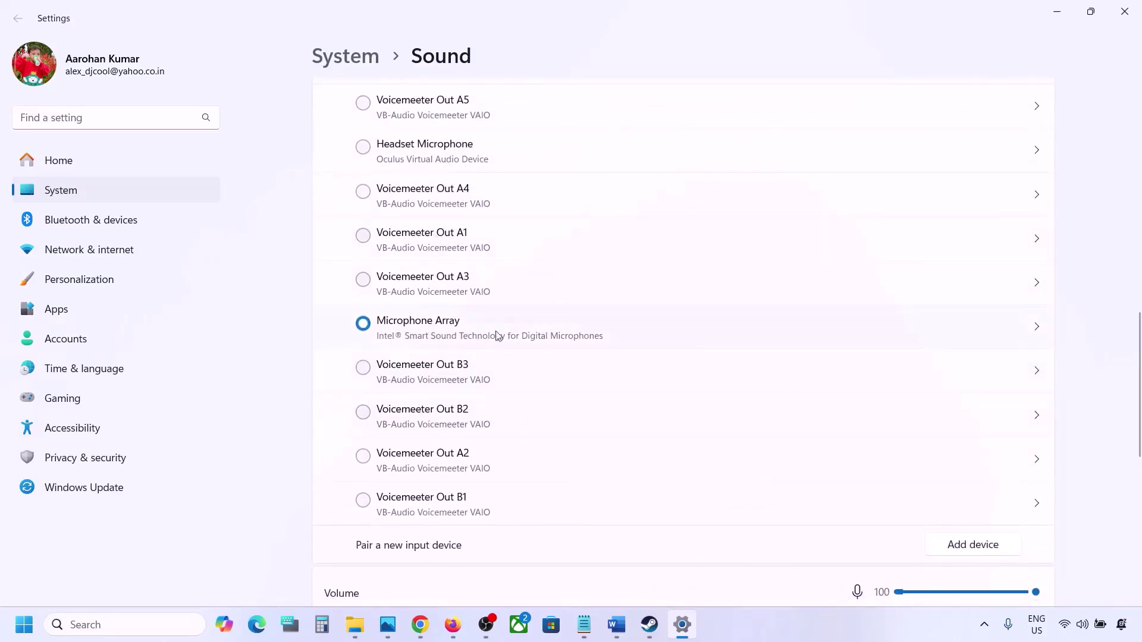
{"action": "scroll", "coordinate": [510, 344], "scroll_direction": "down", "scroll_amount": 4}
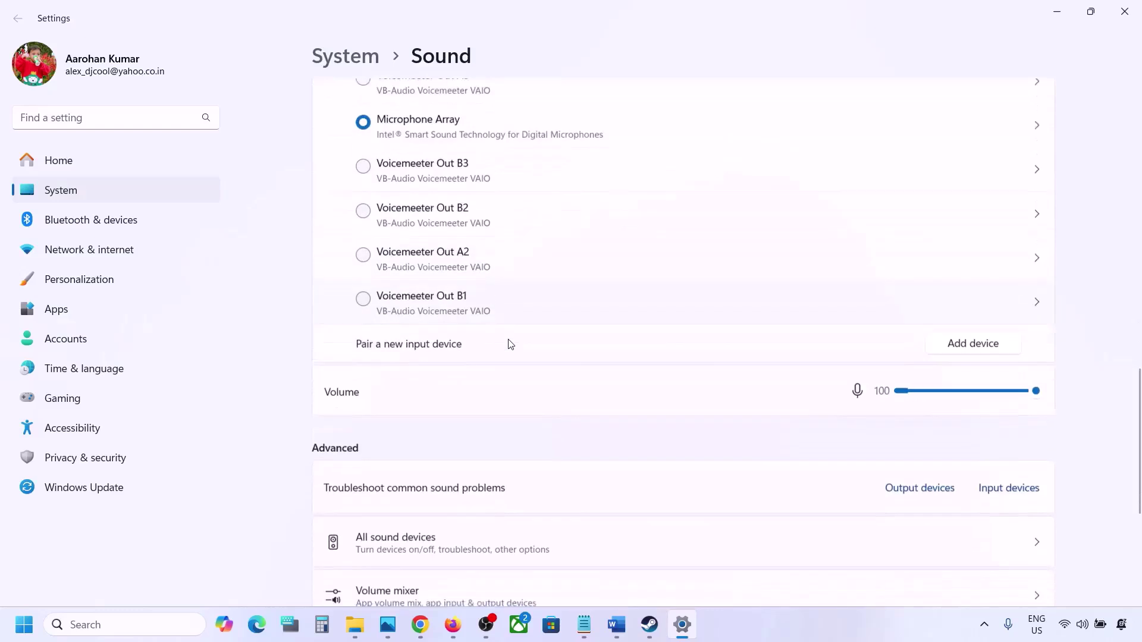
{"action": "scroll", "coordinate": [506, 287], "scroll_direction": "up", "scroll_amount": 3}
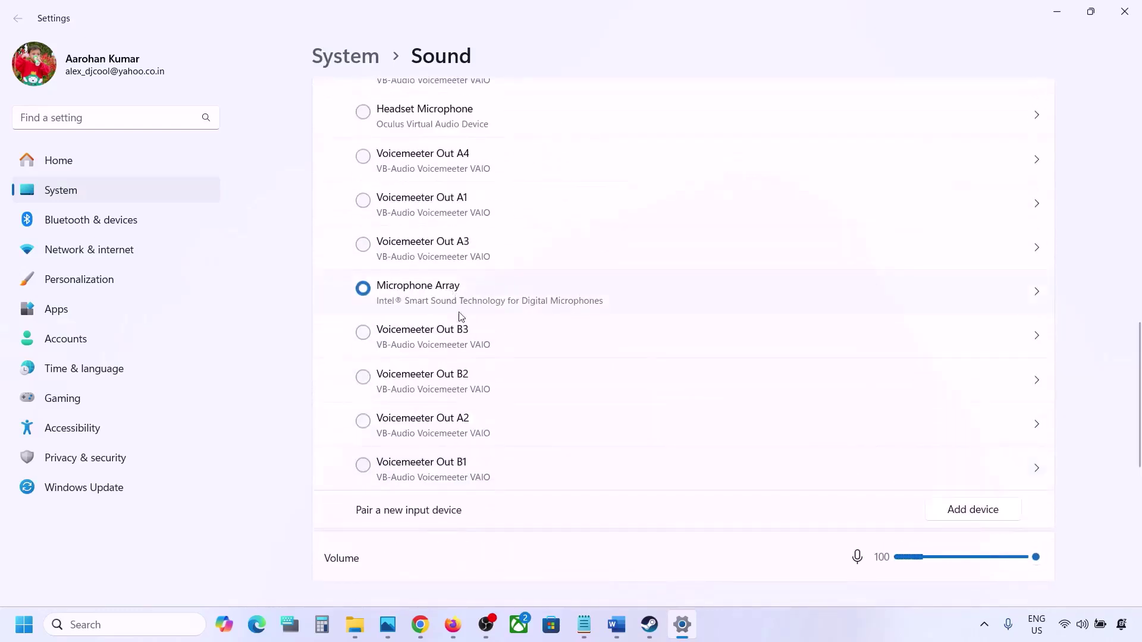
{"action": "scroll", "coordinate": [461, 414], "scroll_direction": "down", "scroll_amount": 4}
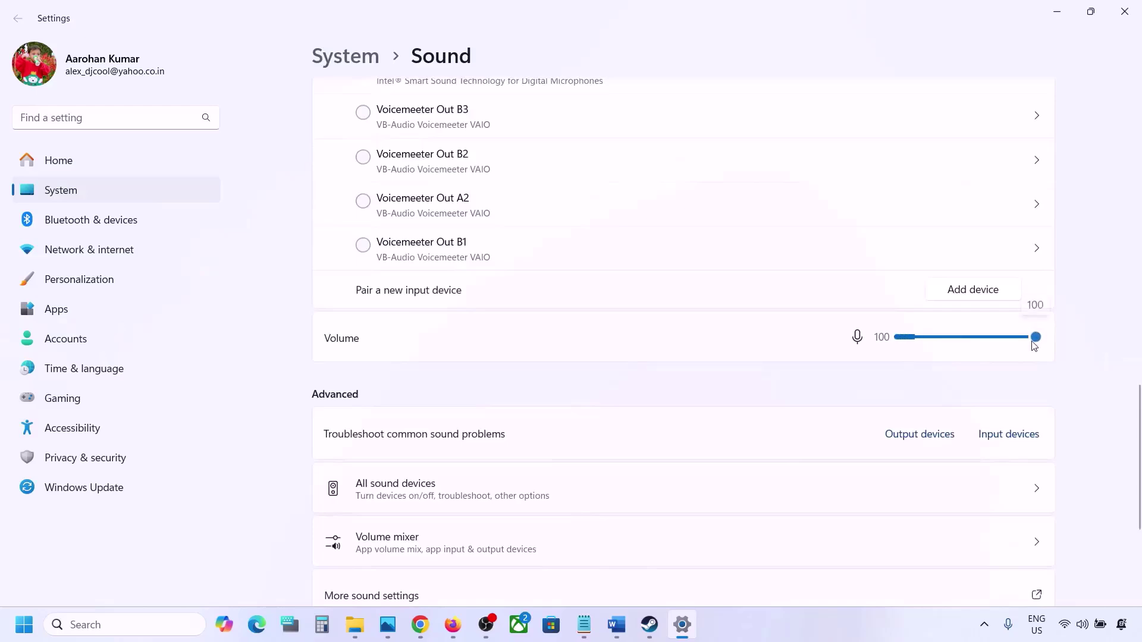
{"action": "scroll", "coordinate": [755, 408], "scroll_direction": "down", "scroll_amount": 2}
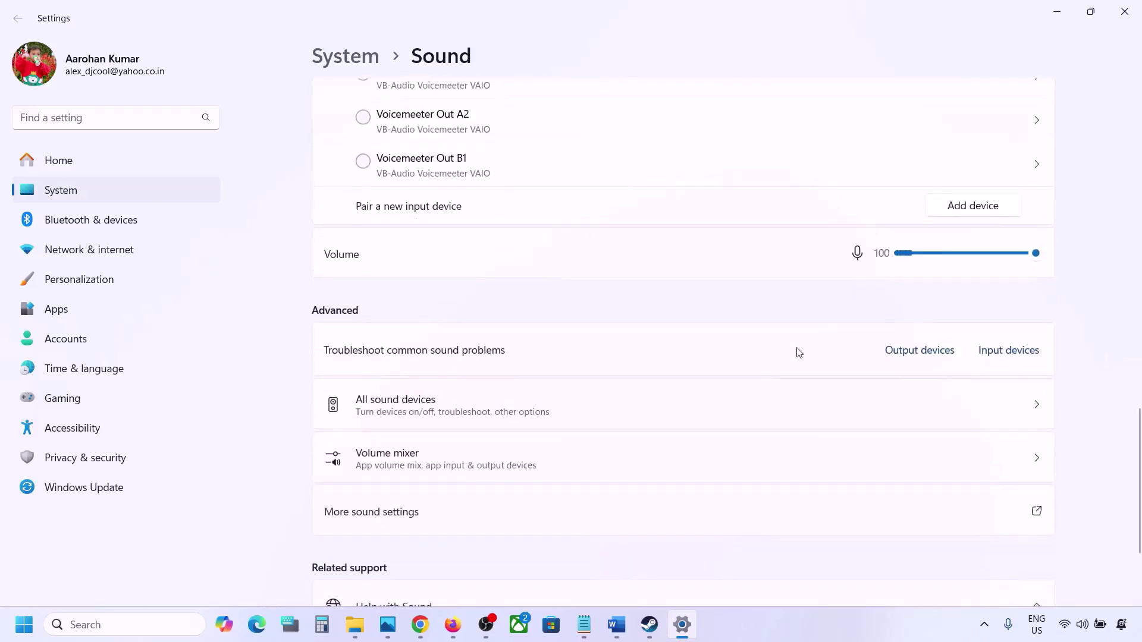
{"action": "scroll", "coordinate": [798, 351], "scroll_direction": "down", "scroll_amount": 2}
- Close Settings and highlight the Step 3 phrases 'Restart the game' and 'Restart PC' in Word
{"action": "left_click", "coordinate": [1124, 11]}
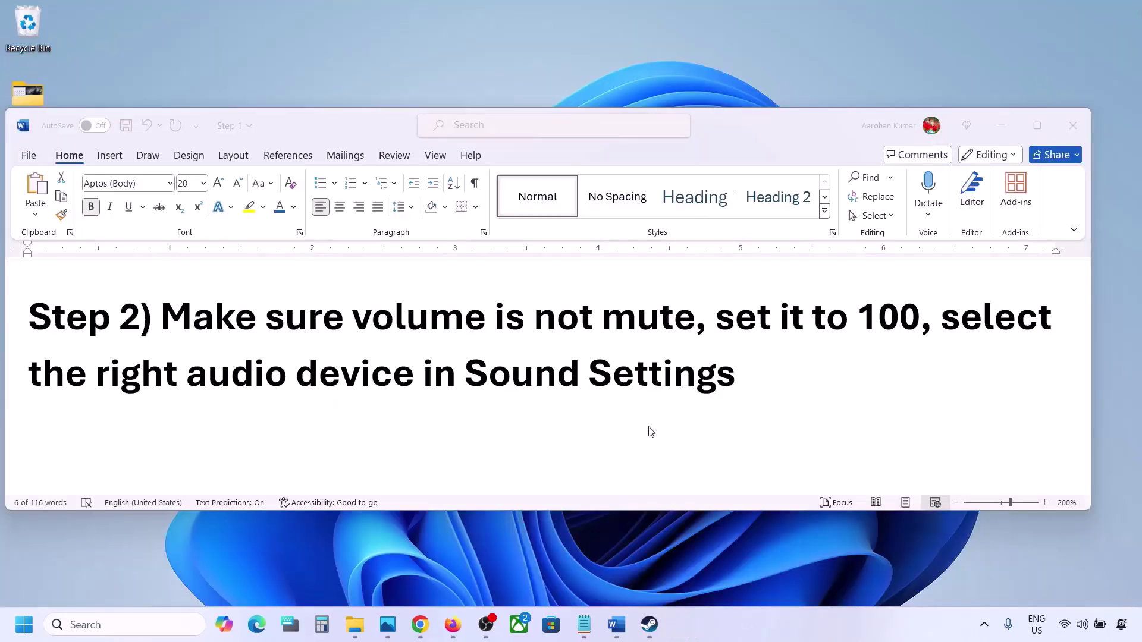
{"action": "scroll", "coordinate": [530, 415], "scroll_direction": "down", "scroll_amount": 2}
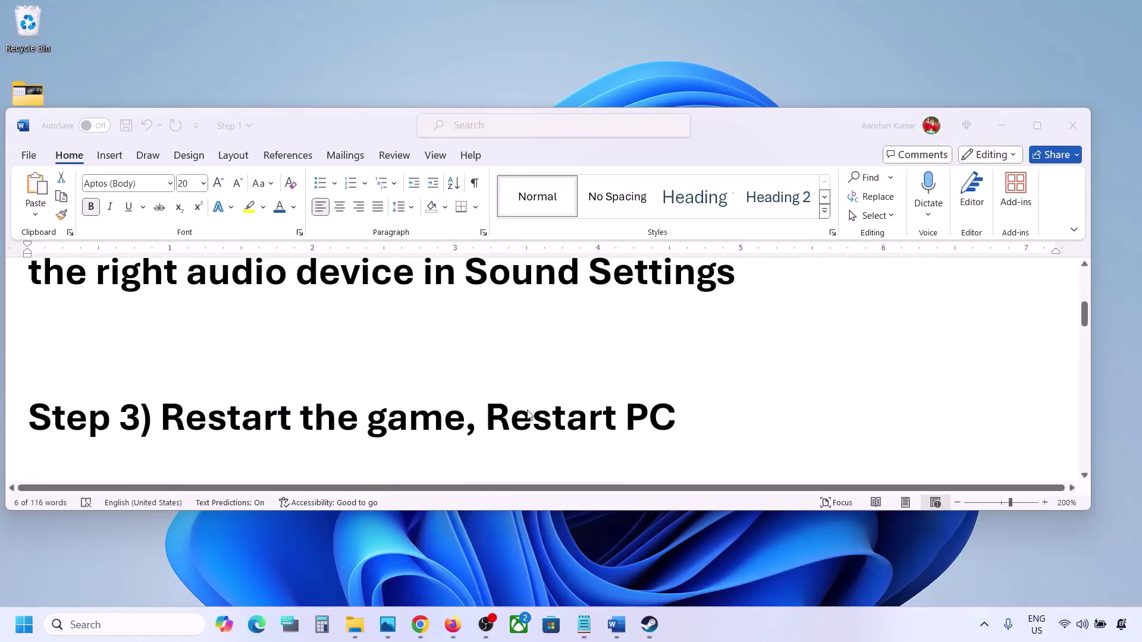
{"action": "double_click", "coordinate": [215, 403]}
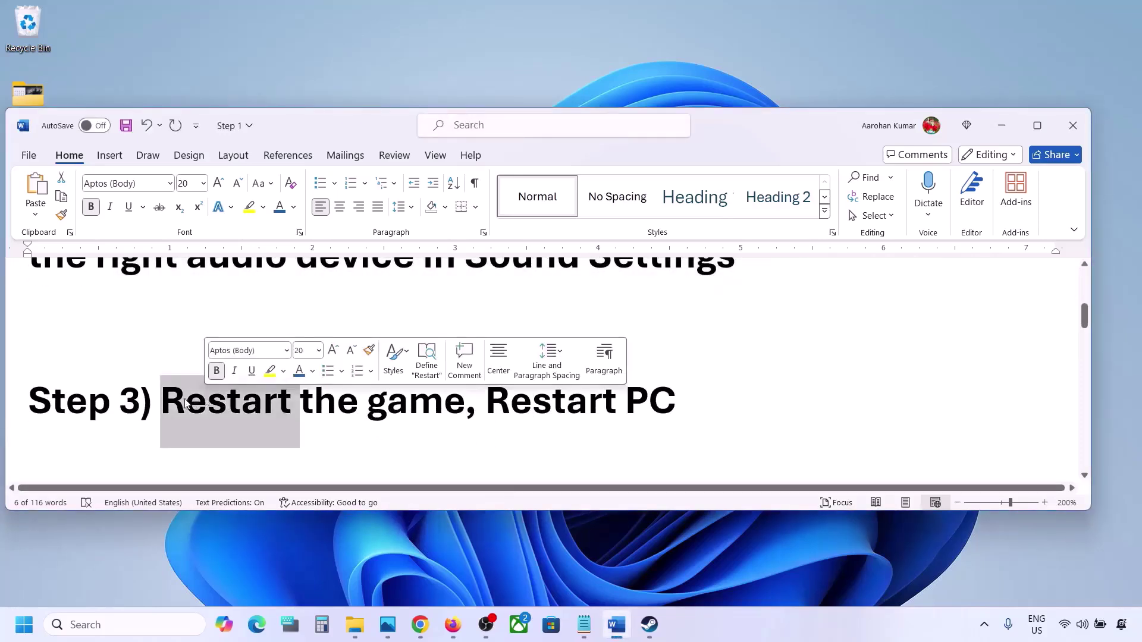
{"action": "left_click", "coordinate": [324, 398]}
{"action": "left_click_drag", "start_coordinate": [162, 399], "coordinate": [379, 386]}
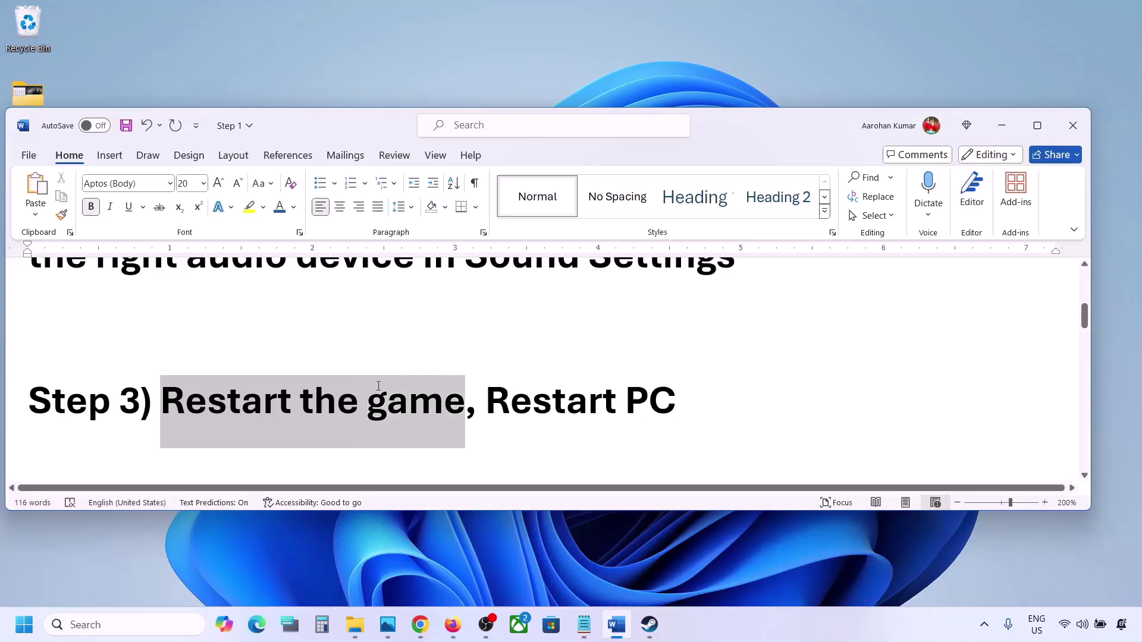
{"action": "left_click_drag", "start_coordinate": [486, 398], "coordinate": [675, 394]}
- Highlight the Step 4 instruction to set the sample rate to 48/44k Hz, then open Windows search
{"action": "scroll", "coordinate": [359, 390], "scroll_direction": "down", "scroll_amount": 3}
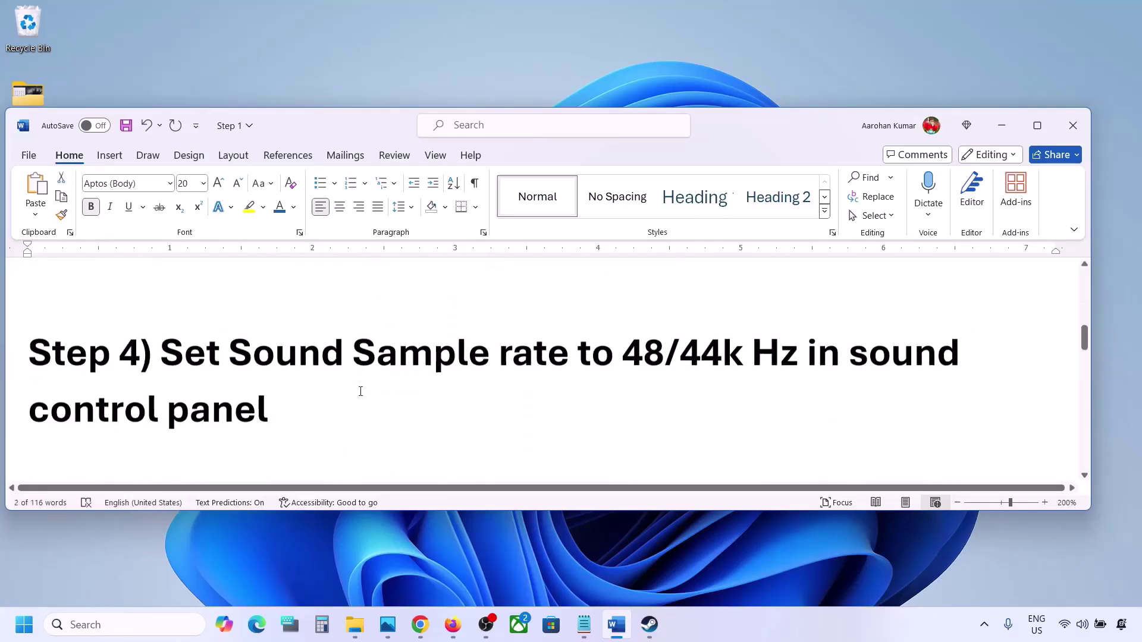
{"action": "left_click_drag", "start_coordinate": [167, 351], "coordinate": [728, 354]}
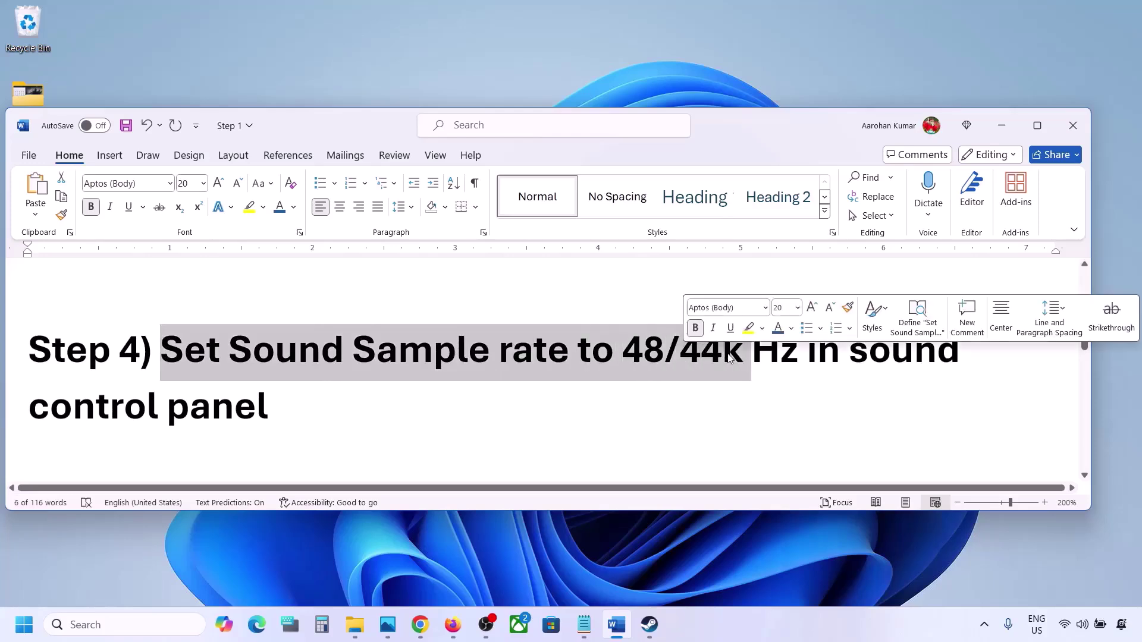
{"action": "left_click", "coordinate": [728, 354]}
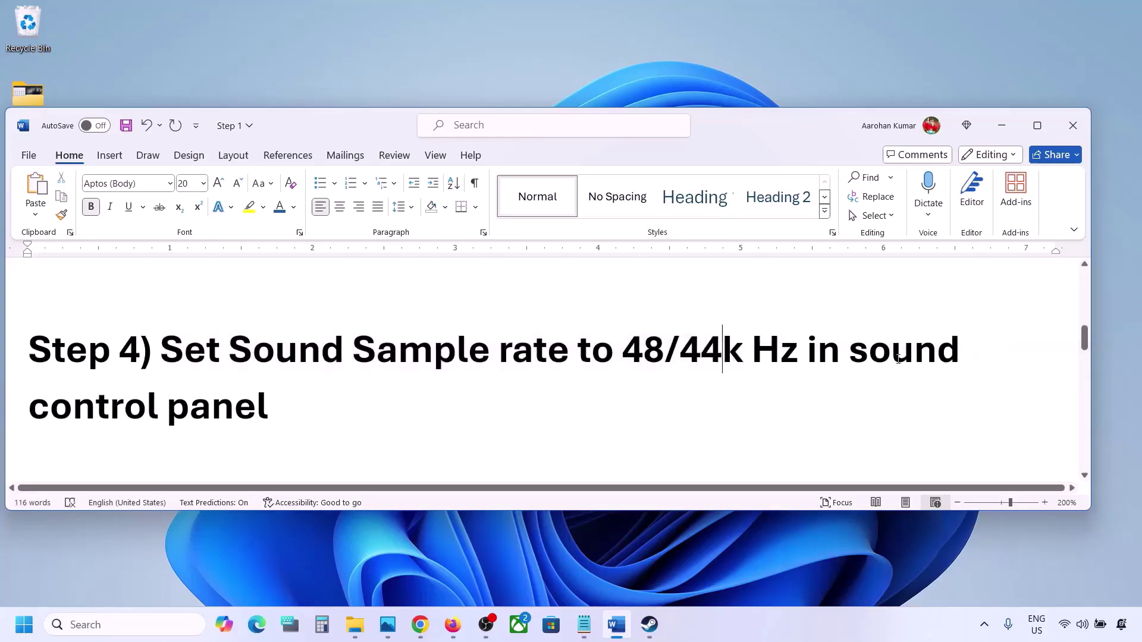
{"action": "left_click", "coordinate": [76, 624]}
- Open Control Panel via the 'control' search, go to Hardware and Sound > Sound, and center the dialog
{"action": "type", "text": "control"}
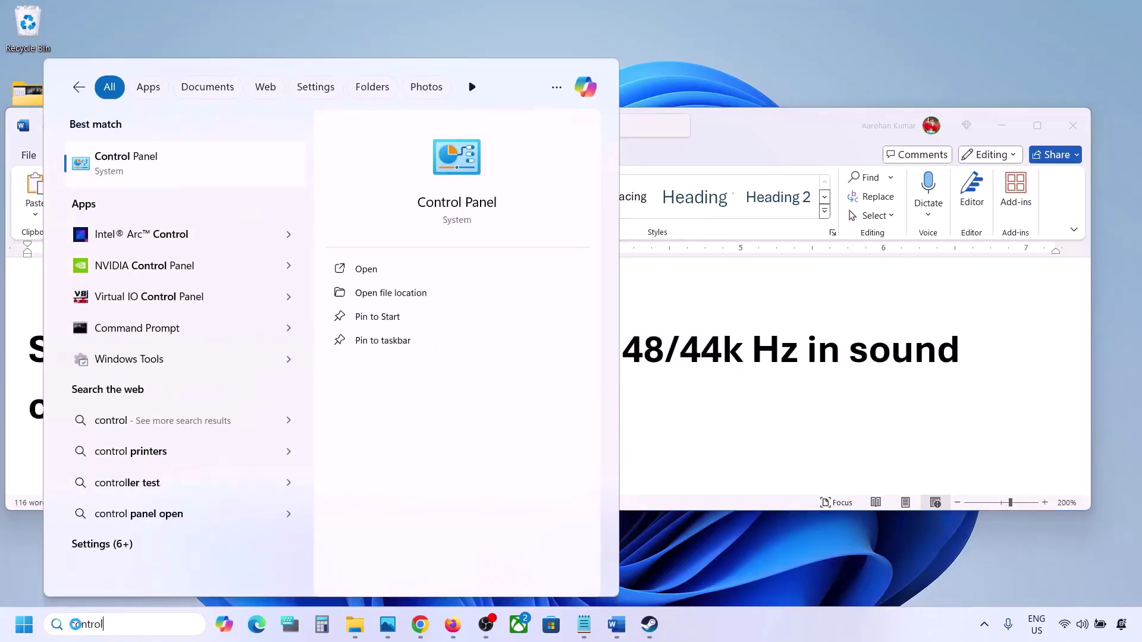
{"action": "key", "text": "Return"}
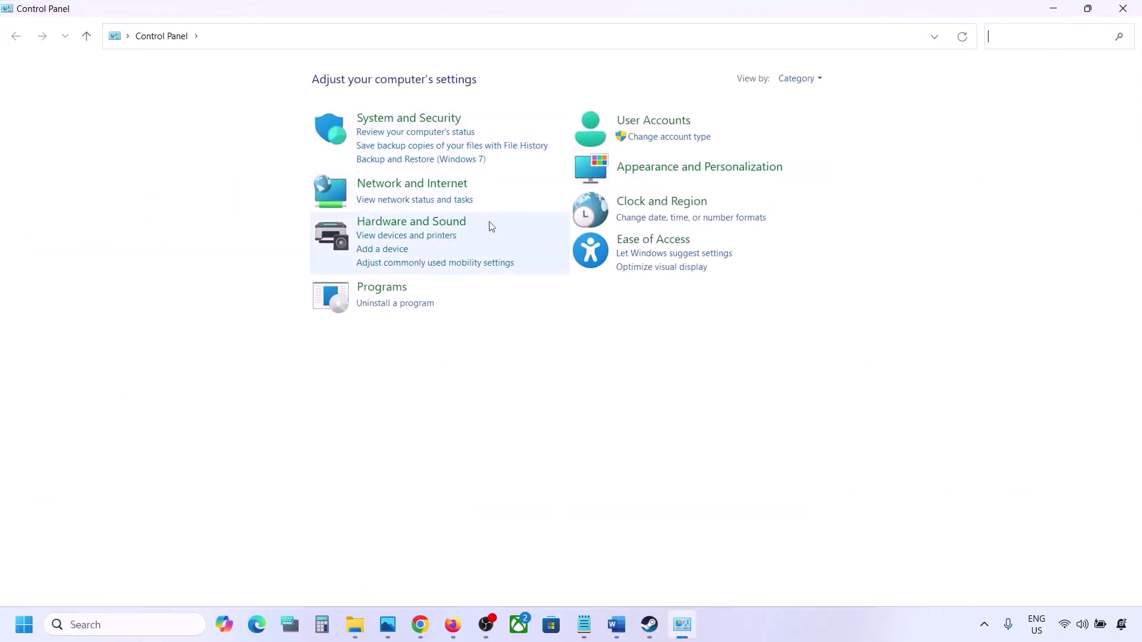
{"action": "left_click", "coordinate": [425, 225]}
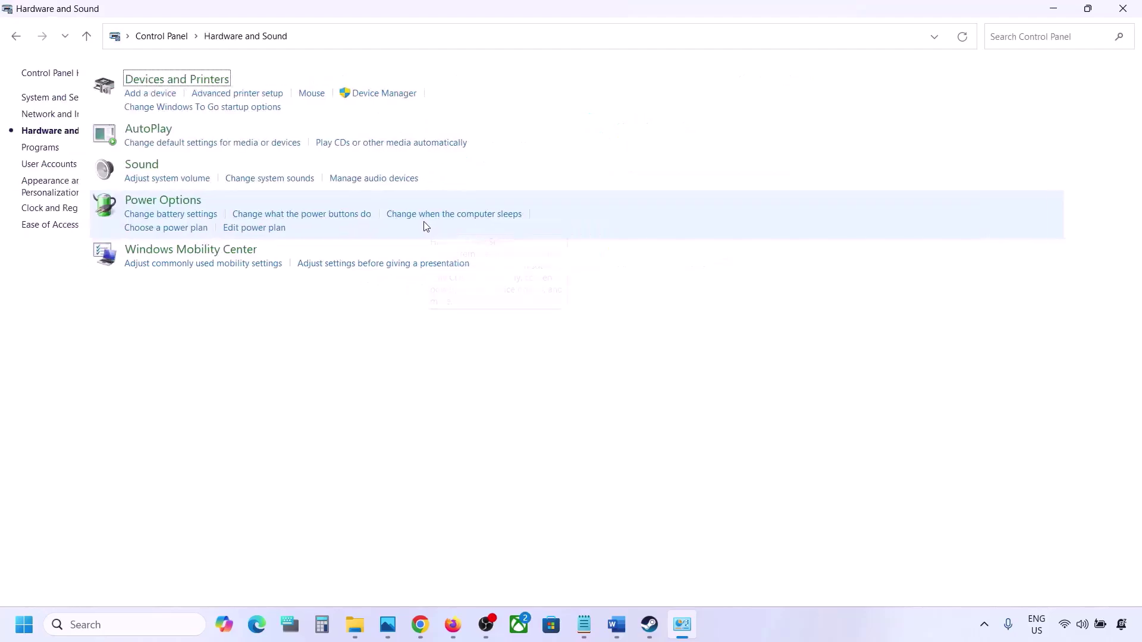
{"action": "left_click", "coordinate": [212, 167]}
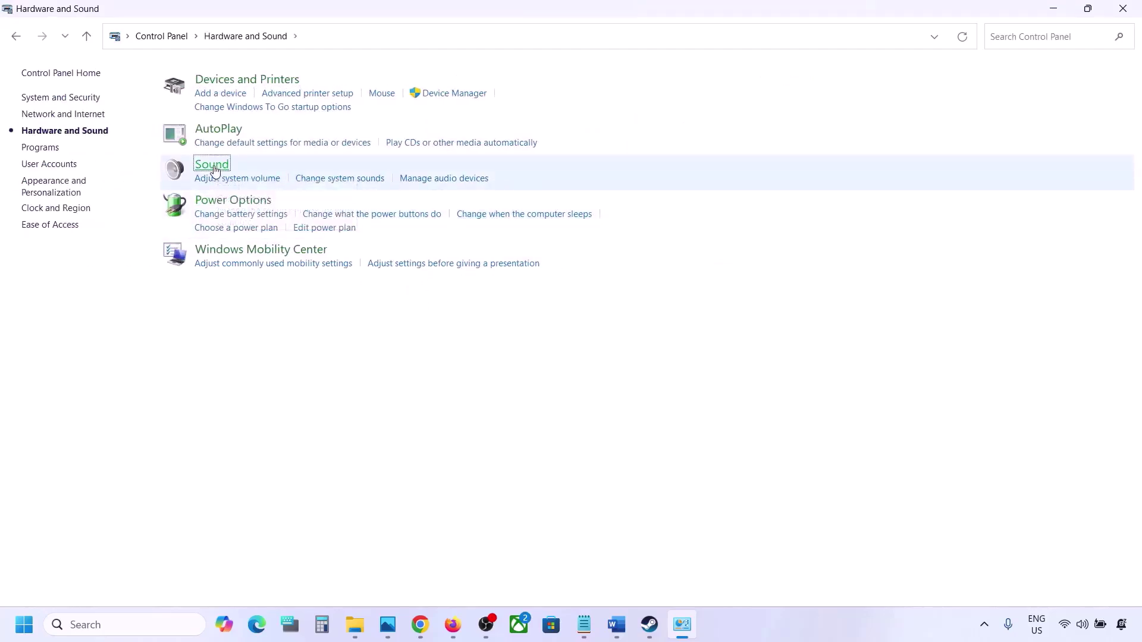
{"action": "left_click_drag", "start_coordinate": [222, 66], "coordinate": [514, 144]}
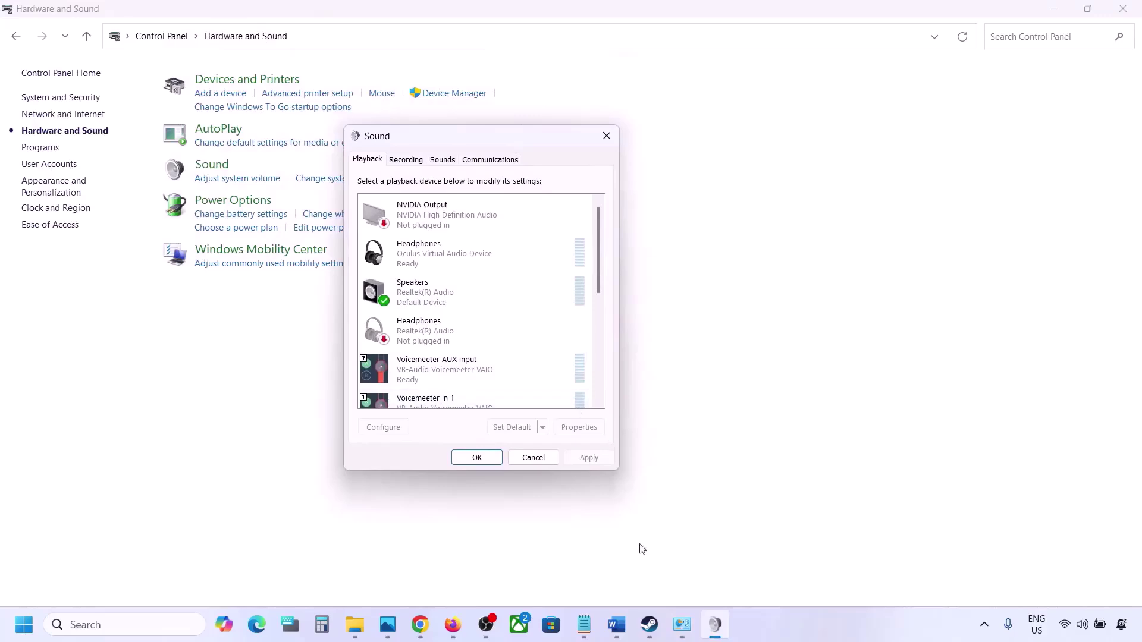
{"action": "left_click", "coordinate": [626, 624]}
- Open the Realtek Speakers Properties on the Advanced tab and inspect the Default Format list
{"action": "left_click", "coordinate": [626, 624]}
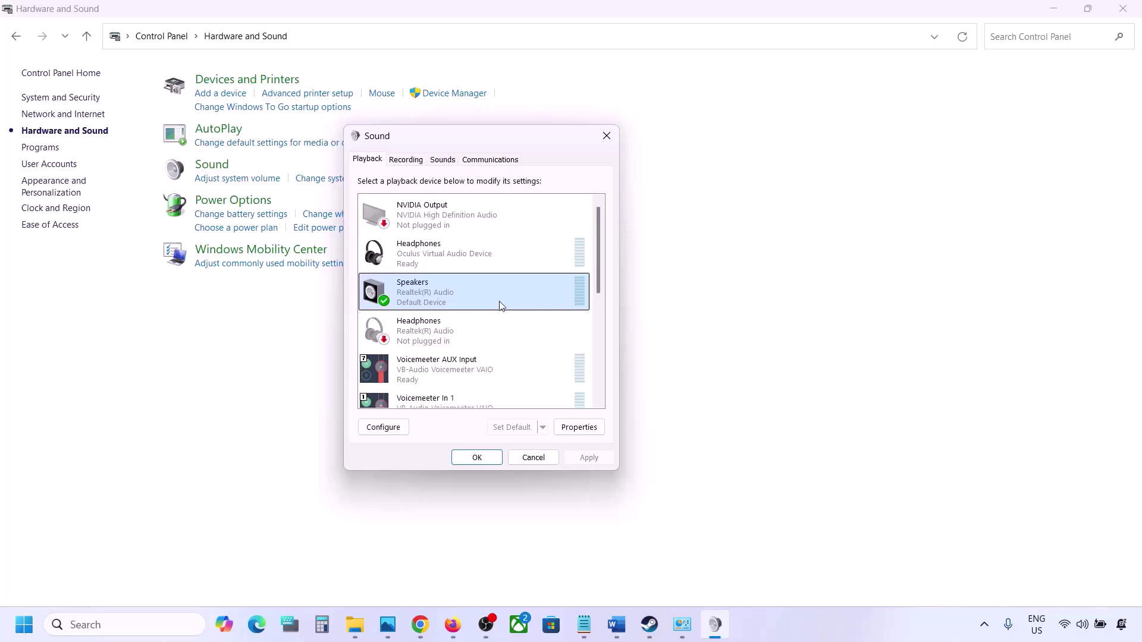
{"action": "right_click", "coordinate": [483, 298]}
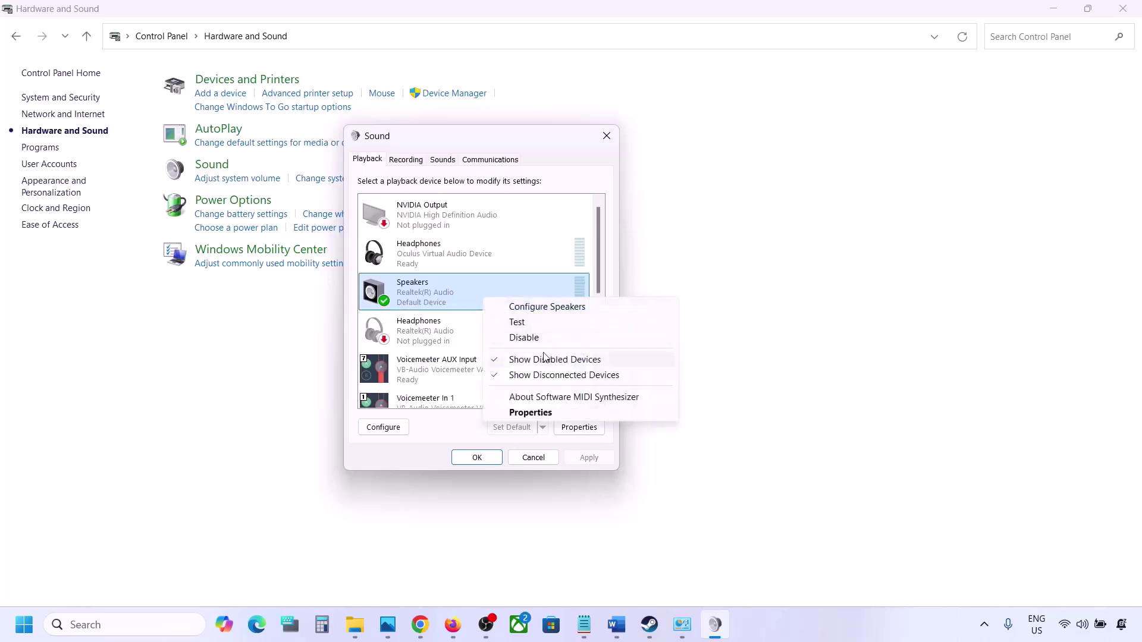
{"action": "left_click", "coordinate": [531, 413]}
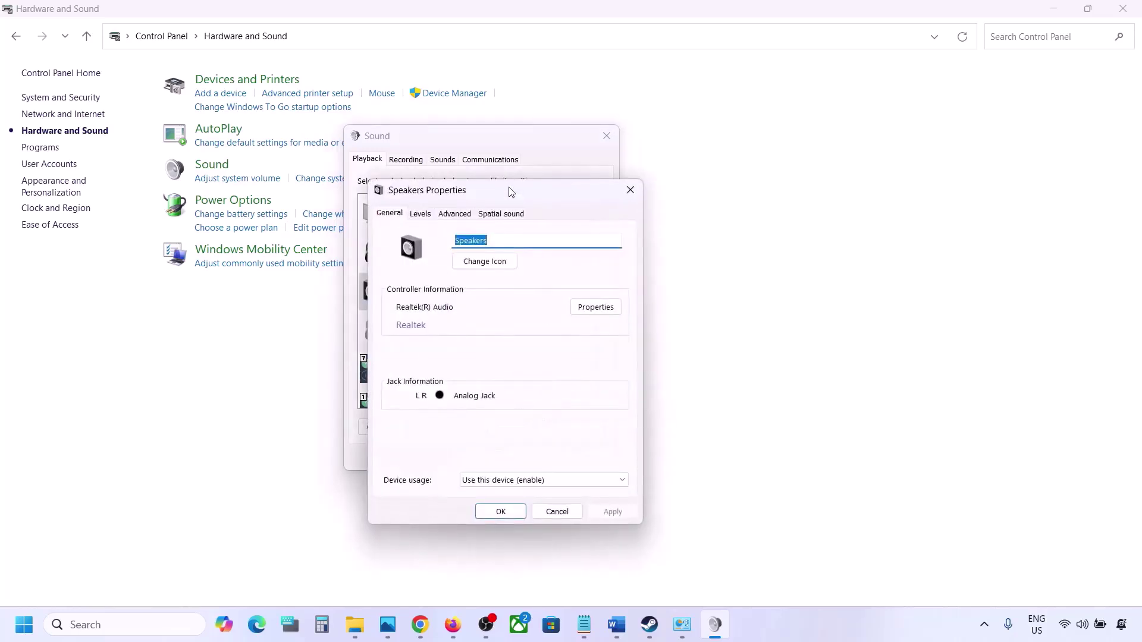
{"action": "left_click_drag", "start_coordinate": [508, 191], "coordinate": [570, 137]}
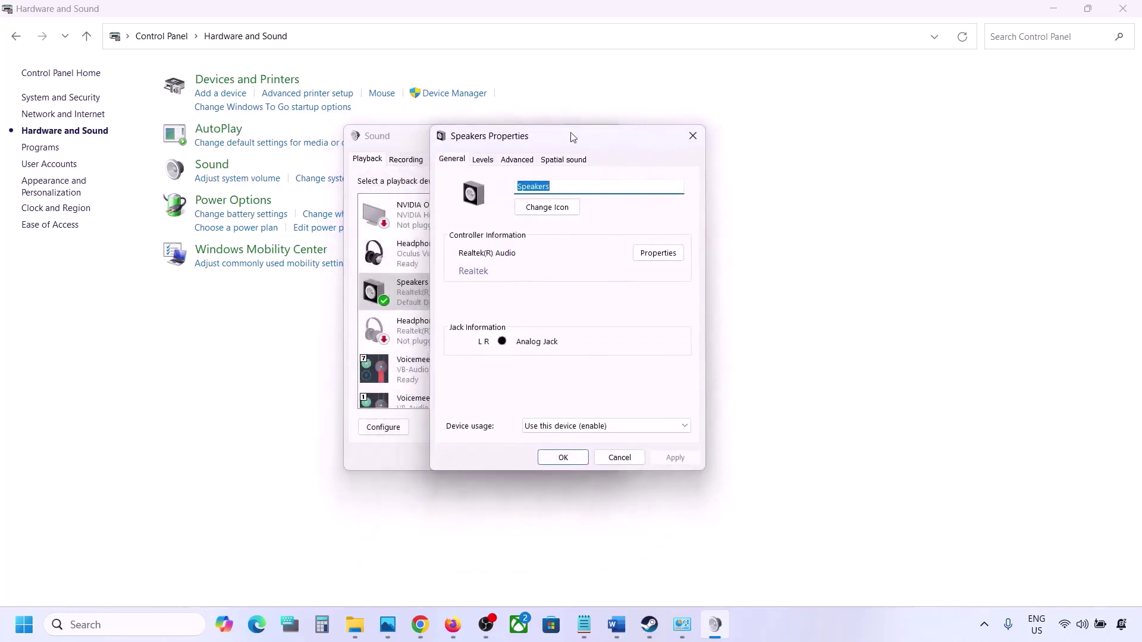
{"action": "left_click", "coordinate": [515, 161]}
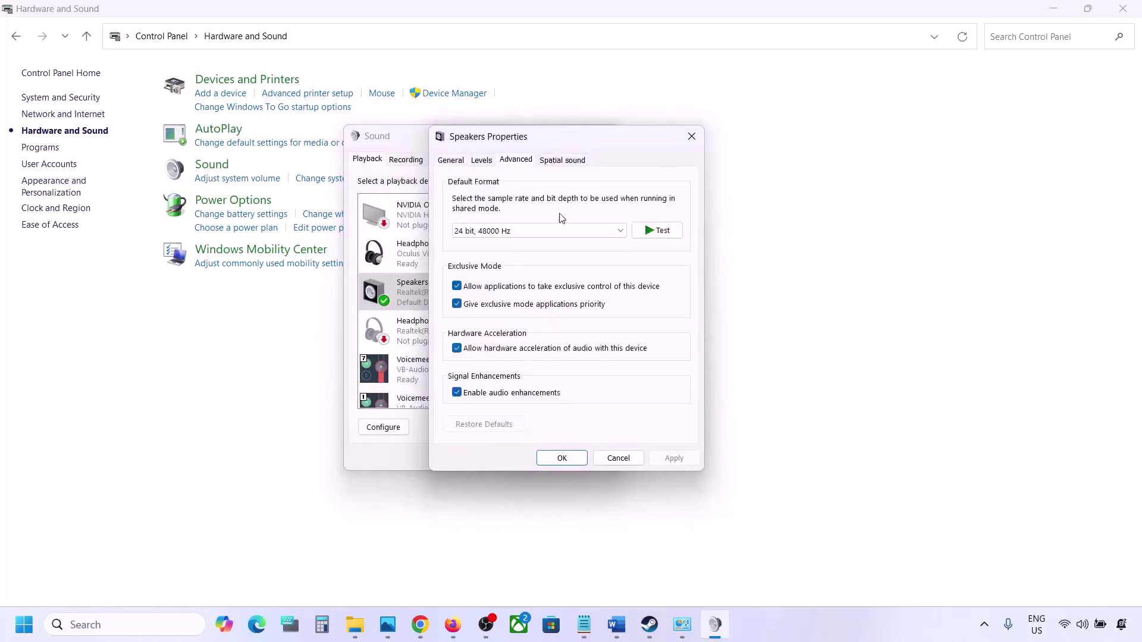
{"action": "left_click", "coordinate": [623, 235]}
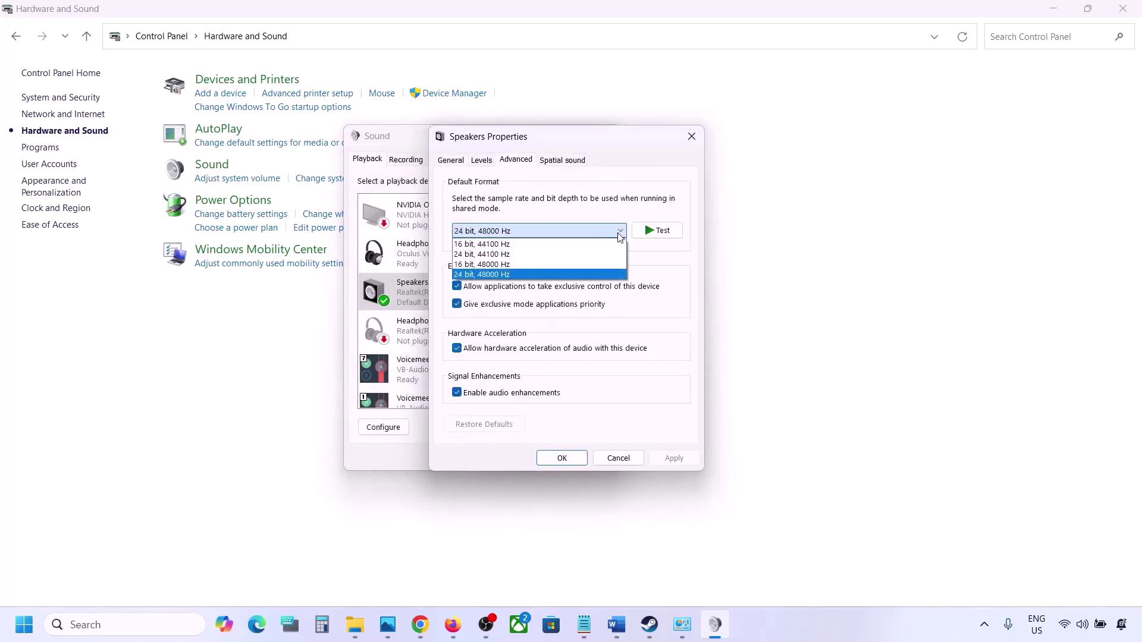
{"action": "left_click", "coordinate": [668, 290]}
- Check the 48/44k note in Word, then recheck the format, leaving it at 24 bit, 48000 Hz
{"action": "left_click", "coordinate": [617, 624]}
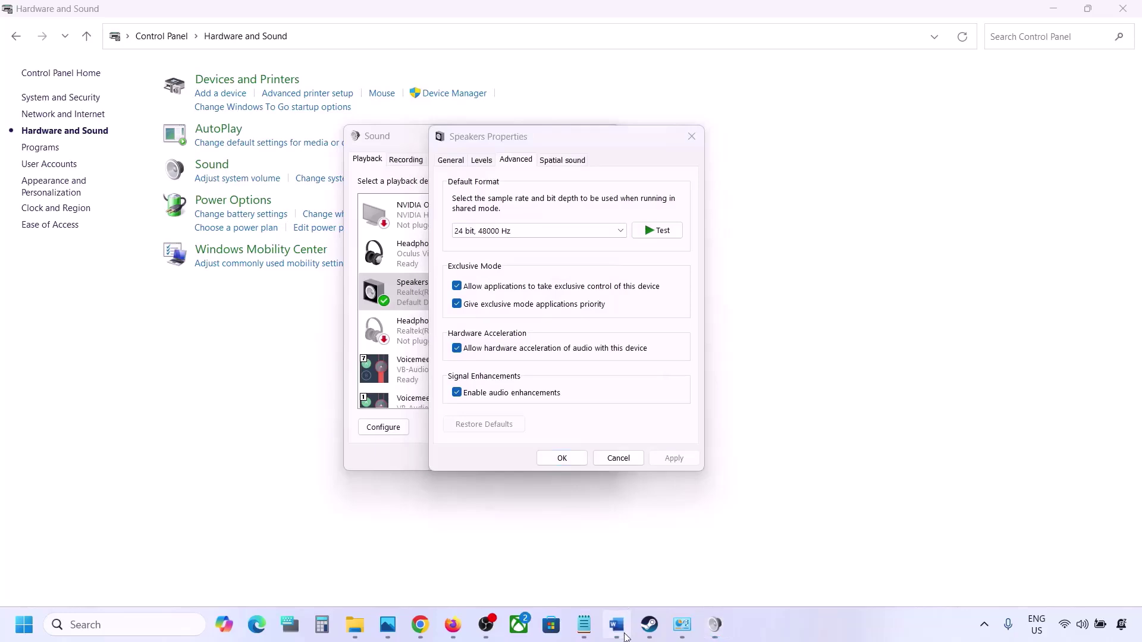
{"action": "double_click", "coordinate": [643, 357]}
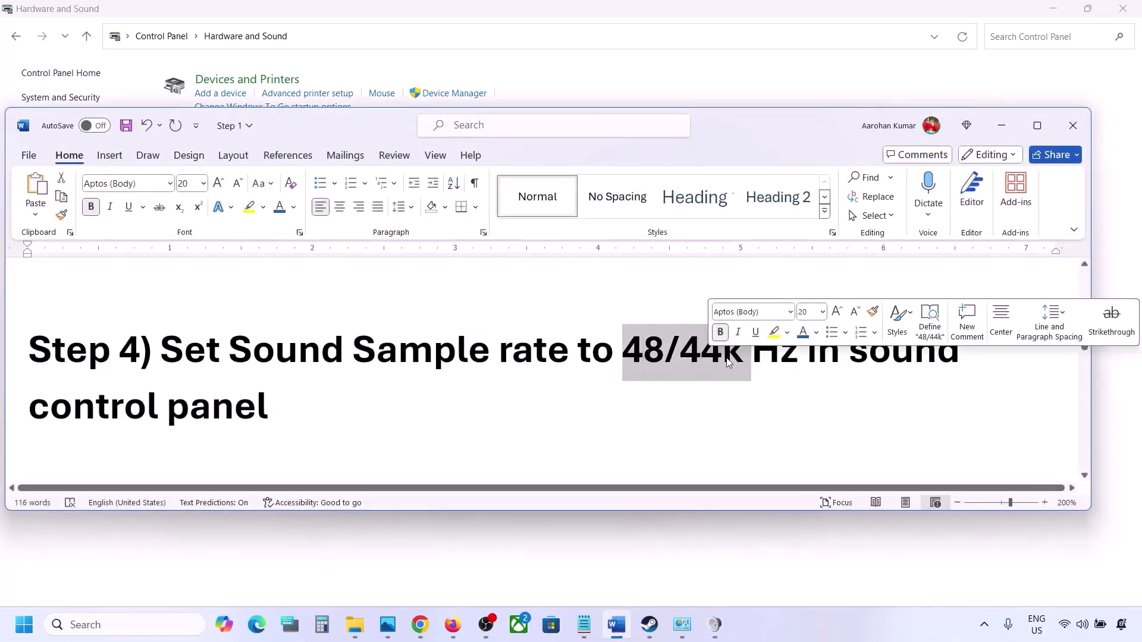
{"action": "left_click", "coordinate": [1002, 125]}
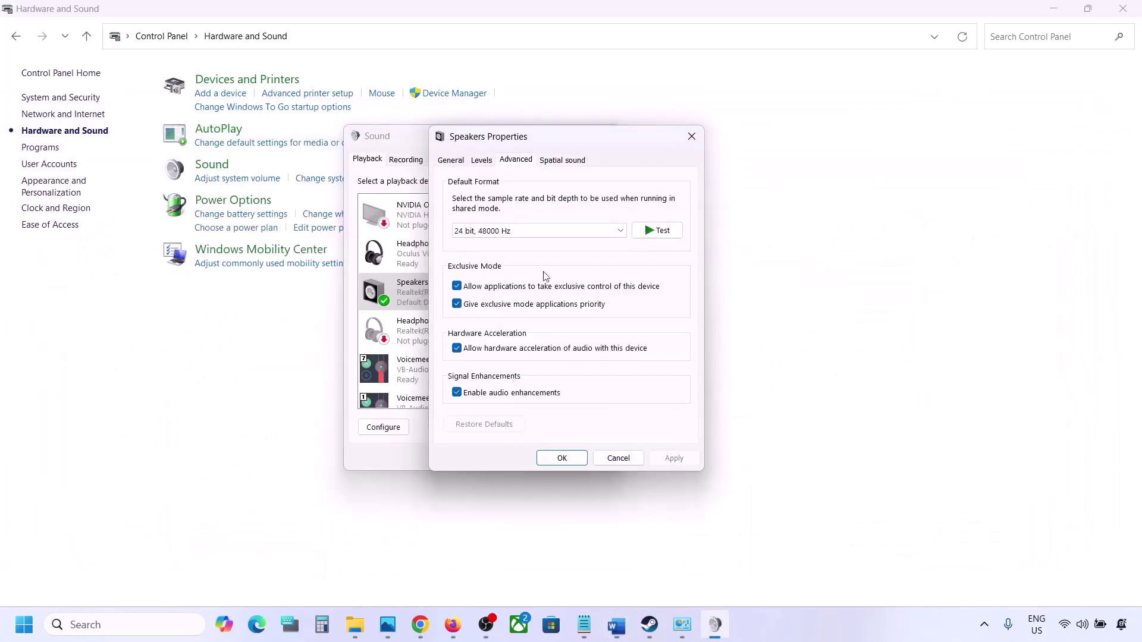
{"action": "left_click", "coordinate": [548, 236]}
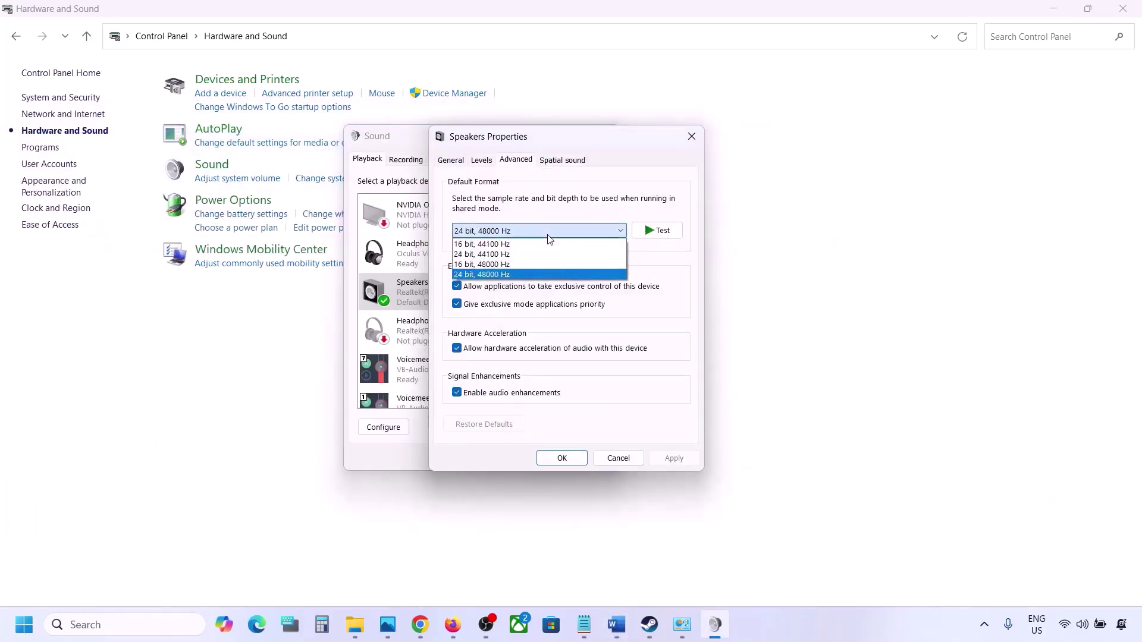
{"action": "left_click", "coordinate": [499, 276]}
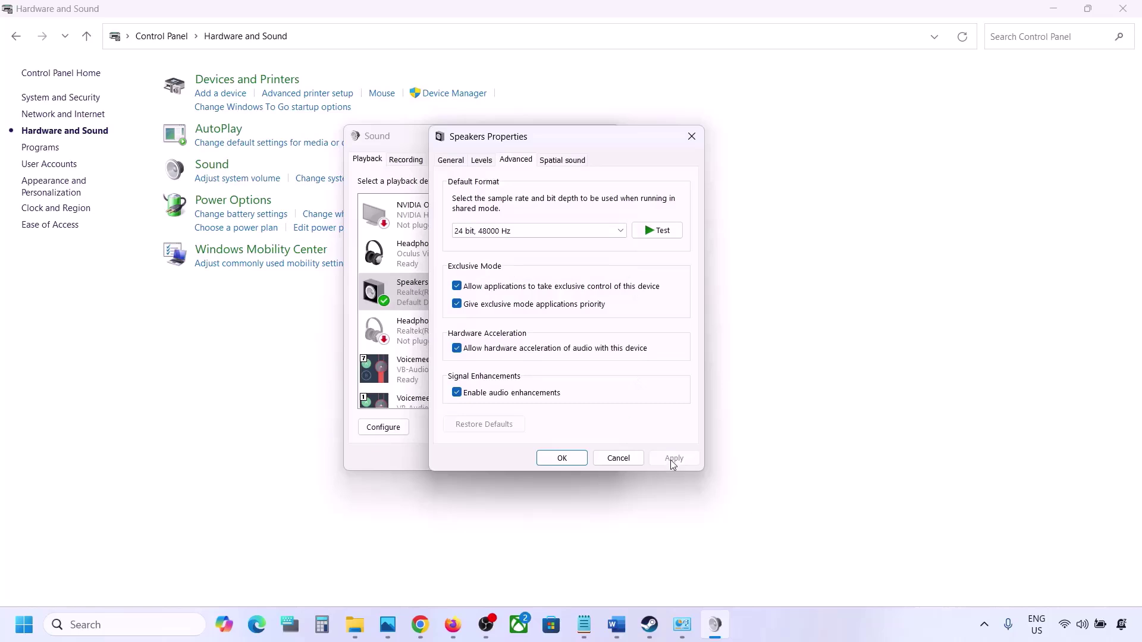
- Select 24 bit, 44100 Hz as the default format, apply it, and confirm the in-use warning
{"action": "left_click", "coordinate": [575, 234]}
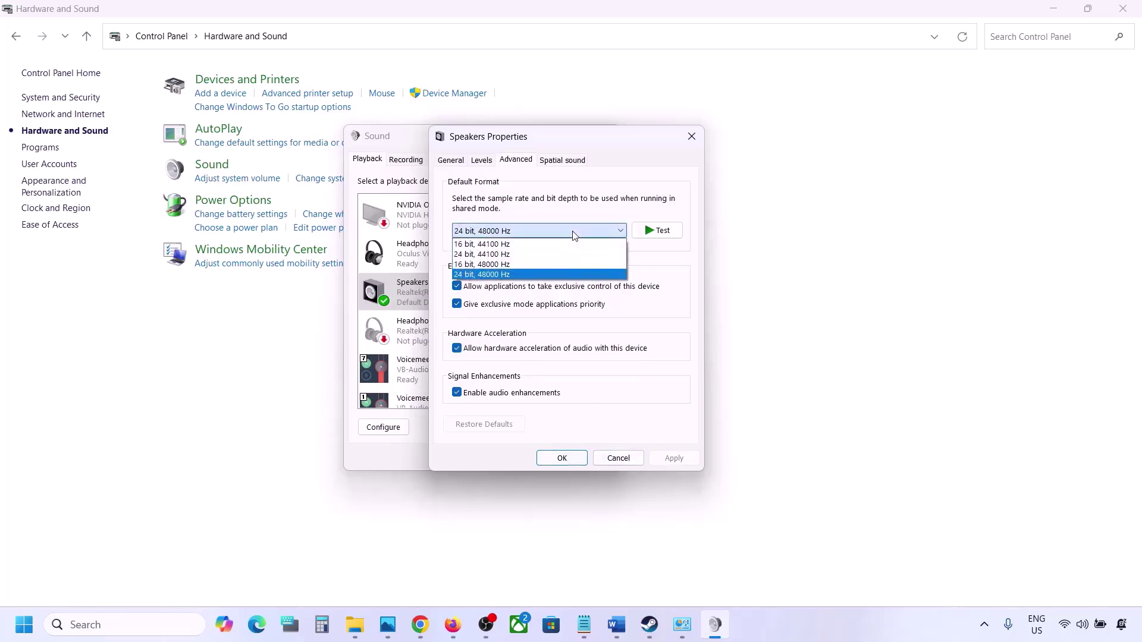
{"action": "left_click", "coordinate": [507, 254]}
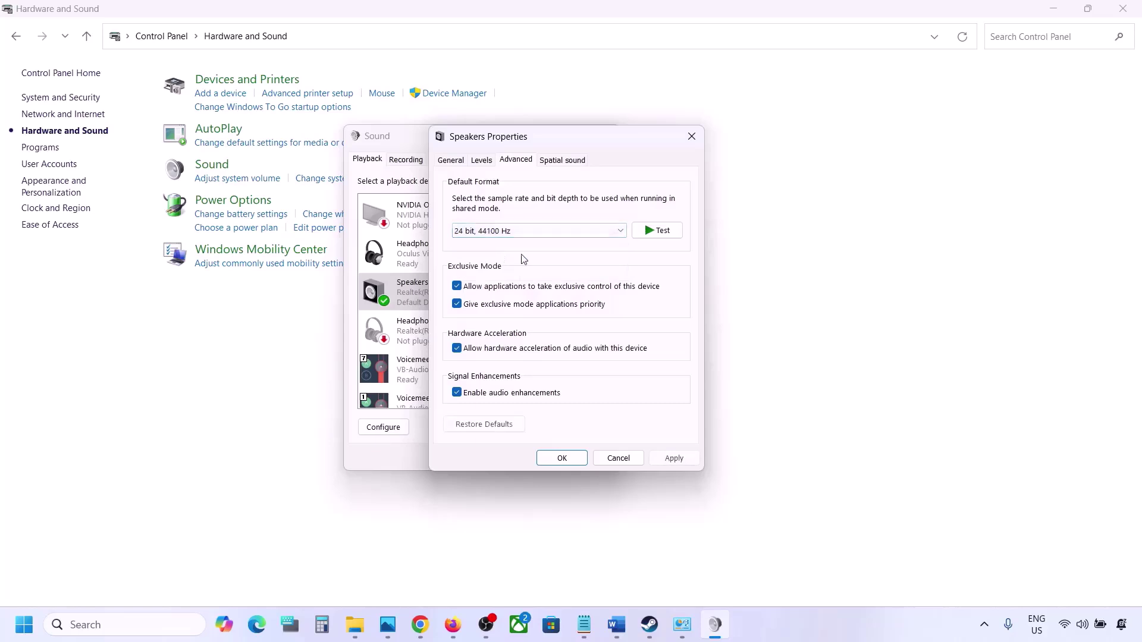
{"action": "left_click", "coordinate": [661, 463]}
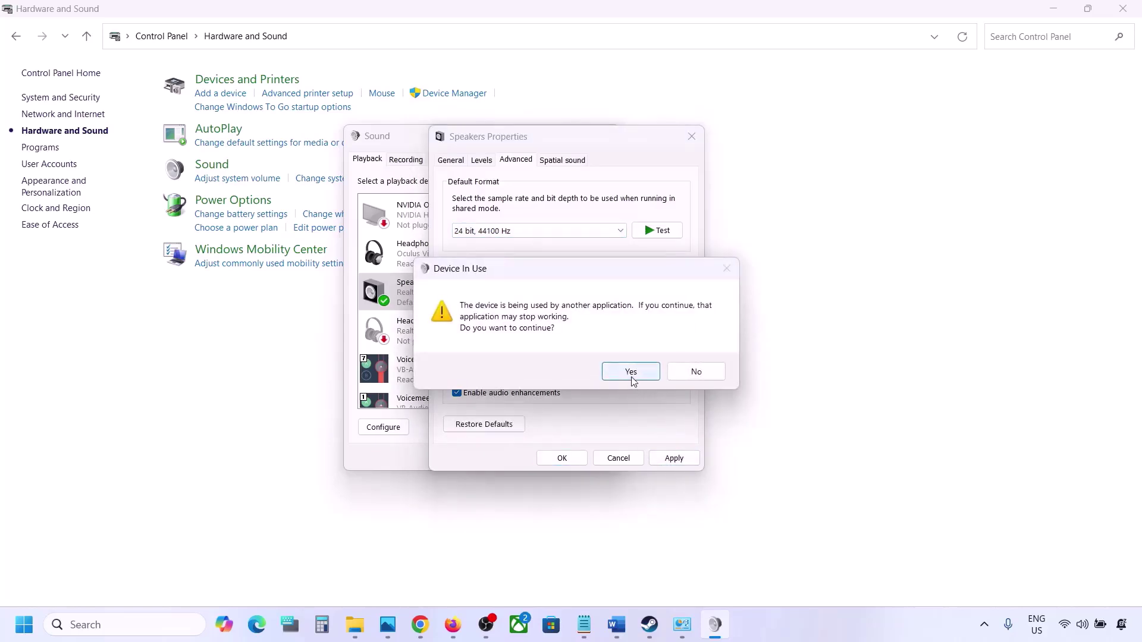
{"action": "left_click", "coordinate": [631, 371]}
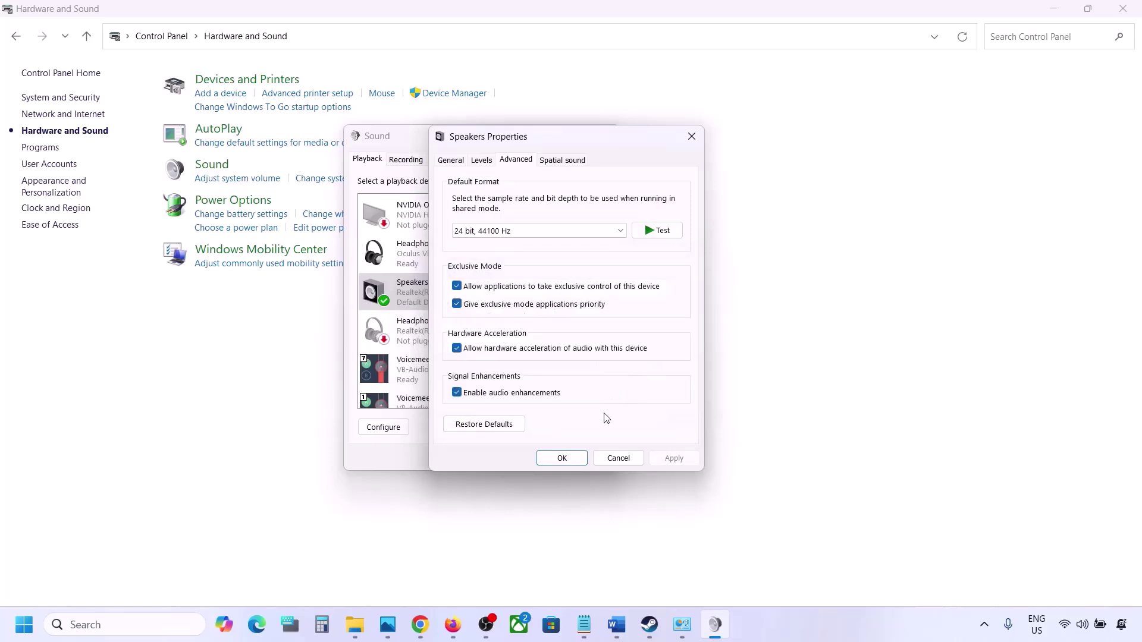
- Re-pick the sample format, apply it, and close Speakers Properties and the Sound dialog with OK
{"action": "left_click", "coordinate": [515, 229]}
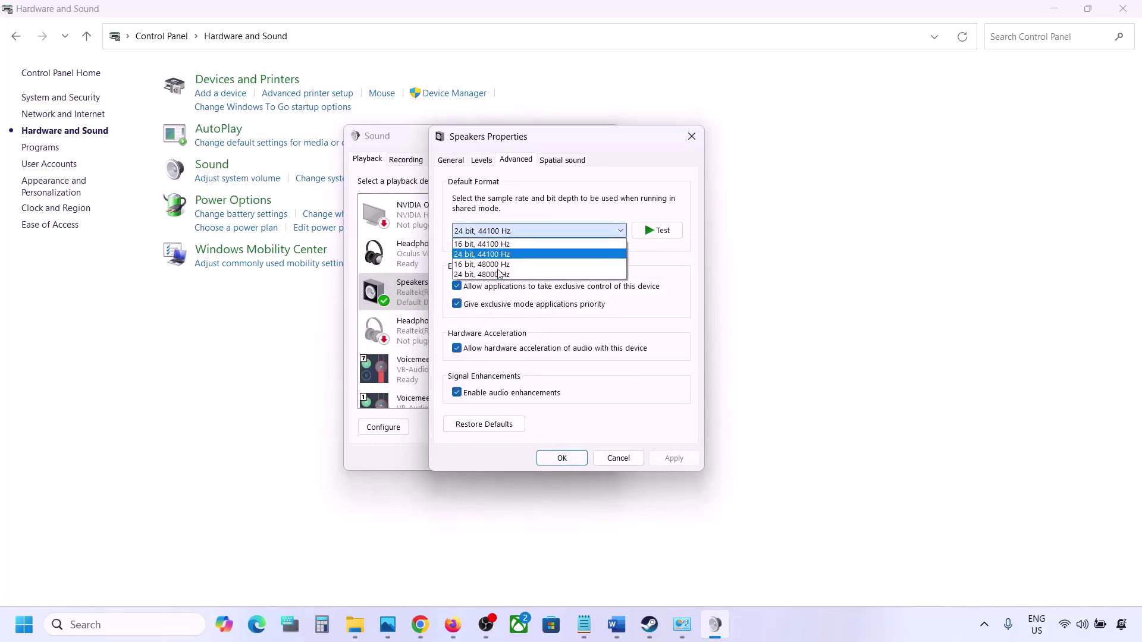
{"action": "left_click", "coordinate": [497, 275]}
{"action": "left_click", "coordinate": [673, 460]}
{"action": "left_click", "coordinate": [561, 458]}
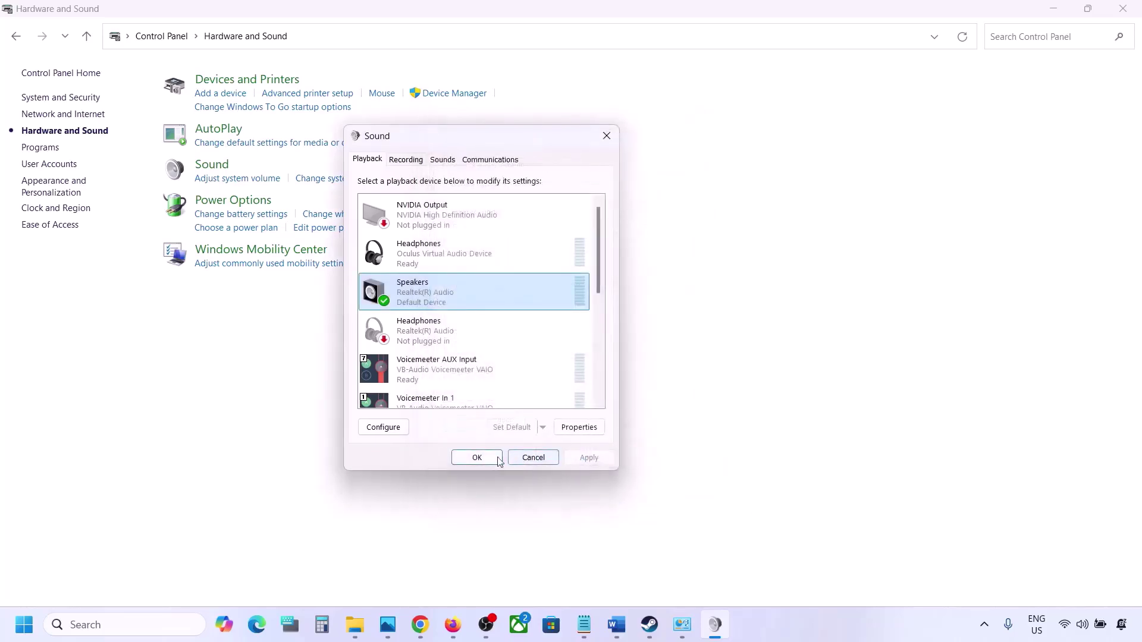
{"action": "left_click", "coordinate": [477, 457]}
{"action": "left_click", "coordinate": [616, 624]}
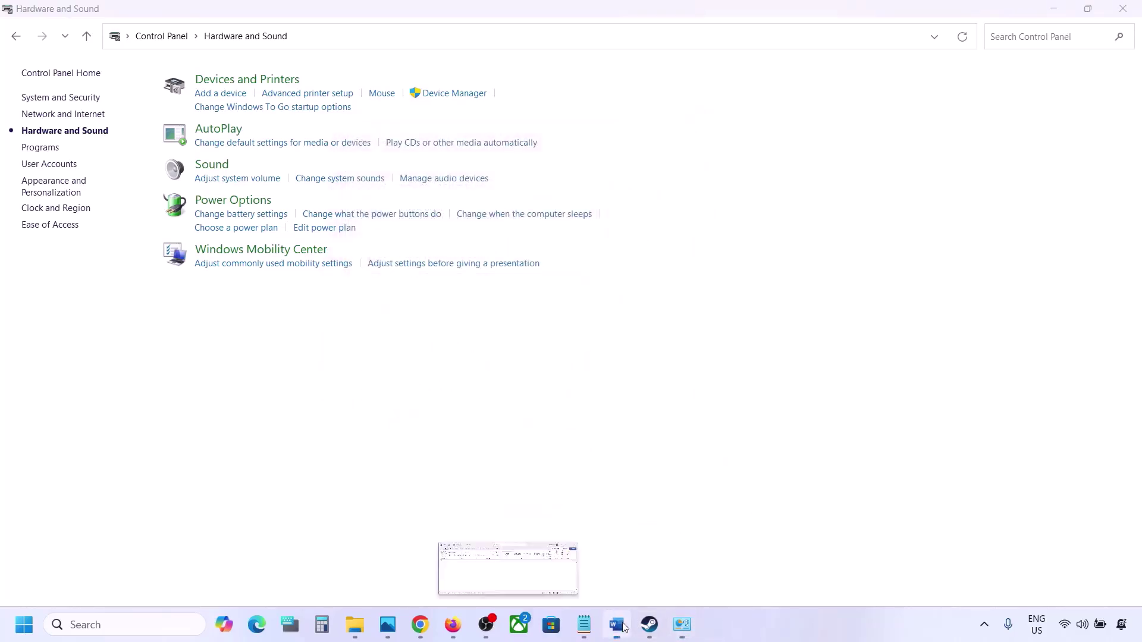
- Scroll the Word notes to Step 5's controller tip and on toward Step 6
{"action": "scroll", "coordinate": [470, 375], "scroll_direction": "down", "scroll_amount": 5}
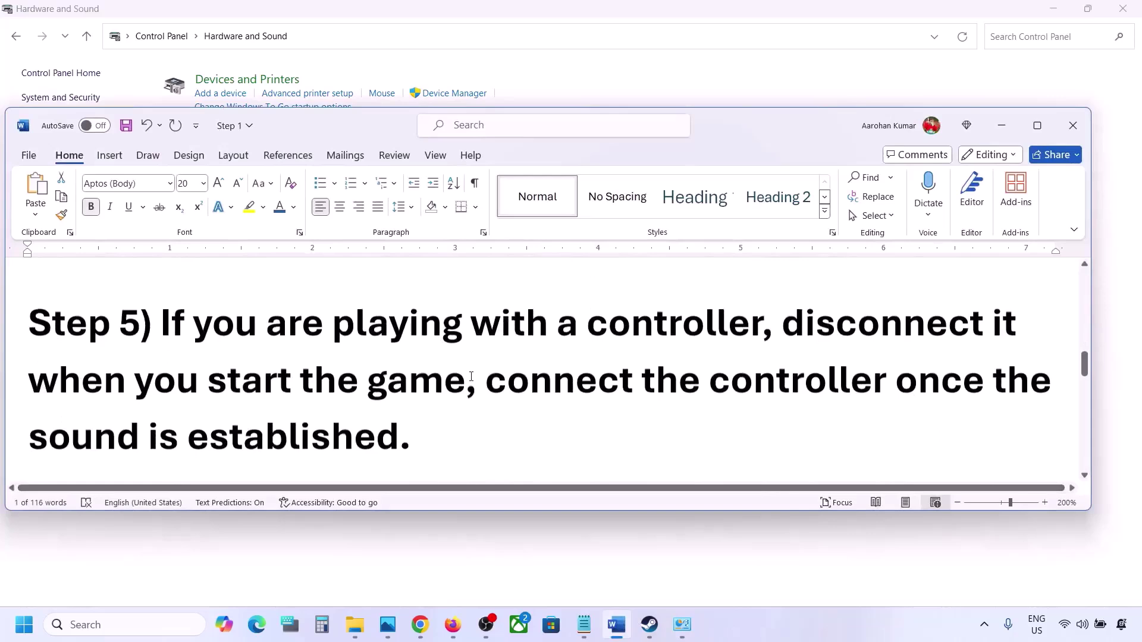
{"action": "left_click_drag", "start_coordinate": [185, 329], "coordinate": [400, 423]}
{"action": "left_click", "coordinate": [400, 423]}
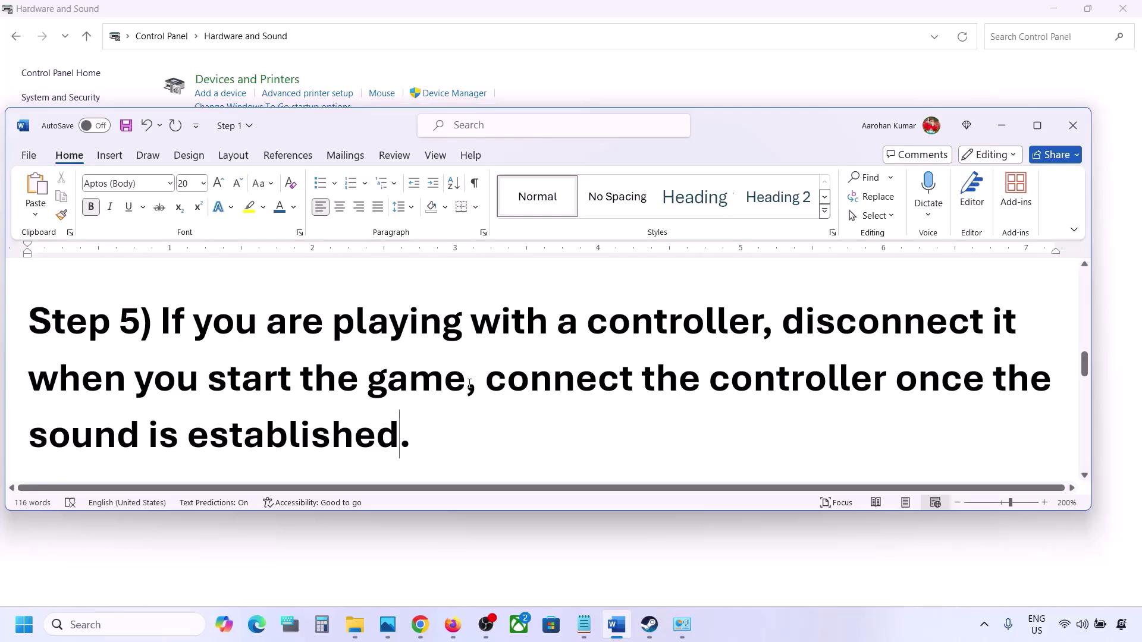
{"action": "scroll", "coordinate": [470, 383], "scroll_direction": "down", "scroll_amount": 5}
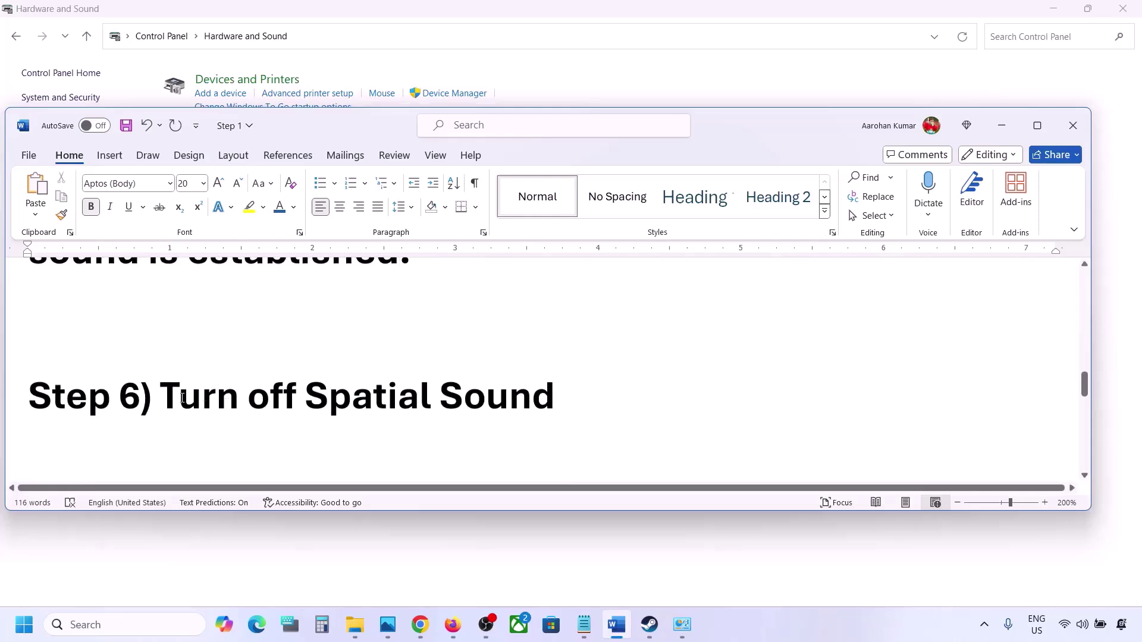
- Open Control Panel's Hardware and Sound > Sound settings via the 'control' search
{"action": "left_click_drag", "start_coordinate": [163, 394], "coordinate": [538, 376]}
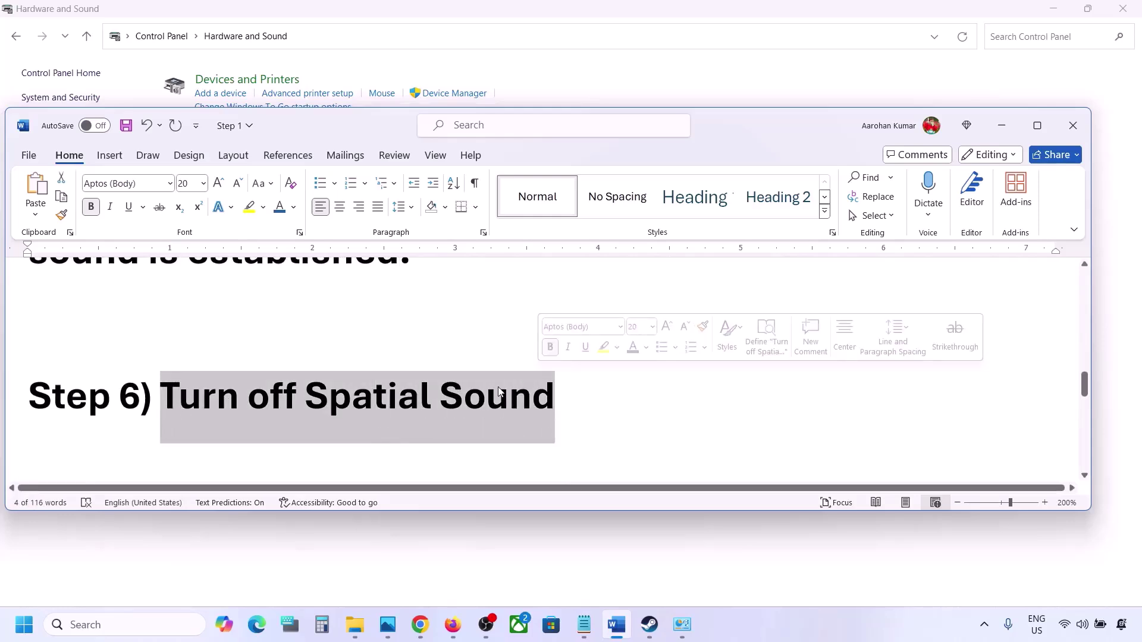
{"action": "left_click", "coordinate": [113, 626]}
{"action": "type", "text": "control"}
{"action": "key", "text": "Return"}
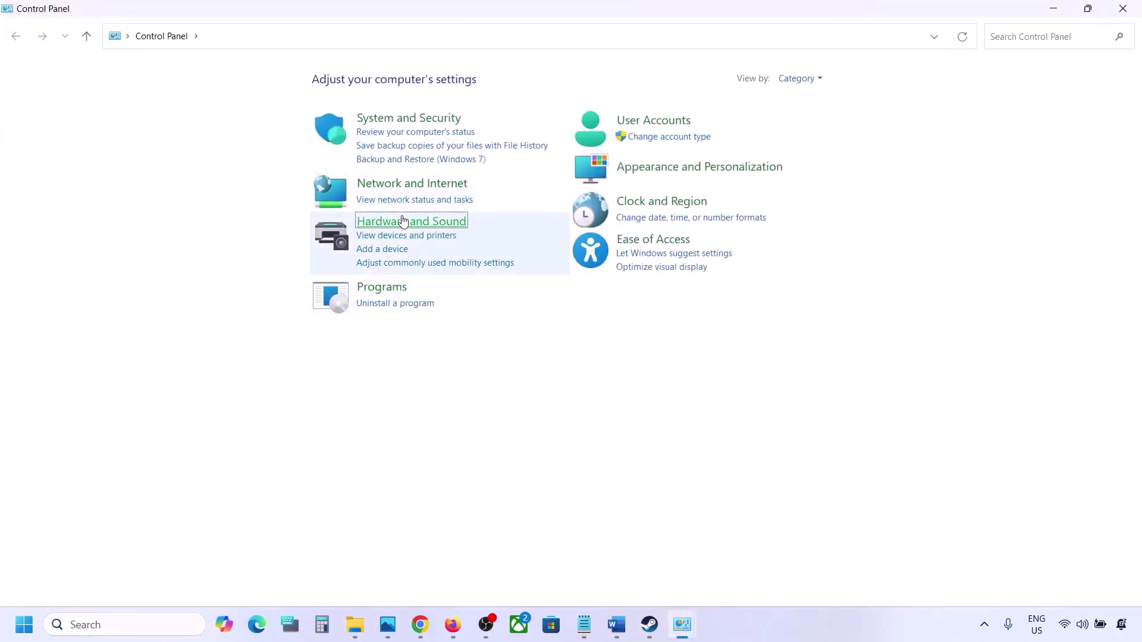
{"action": "left_click", "coordinate": [403, 222]}
{"action": "left_click", "coordinate": [214, 168]}
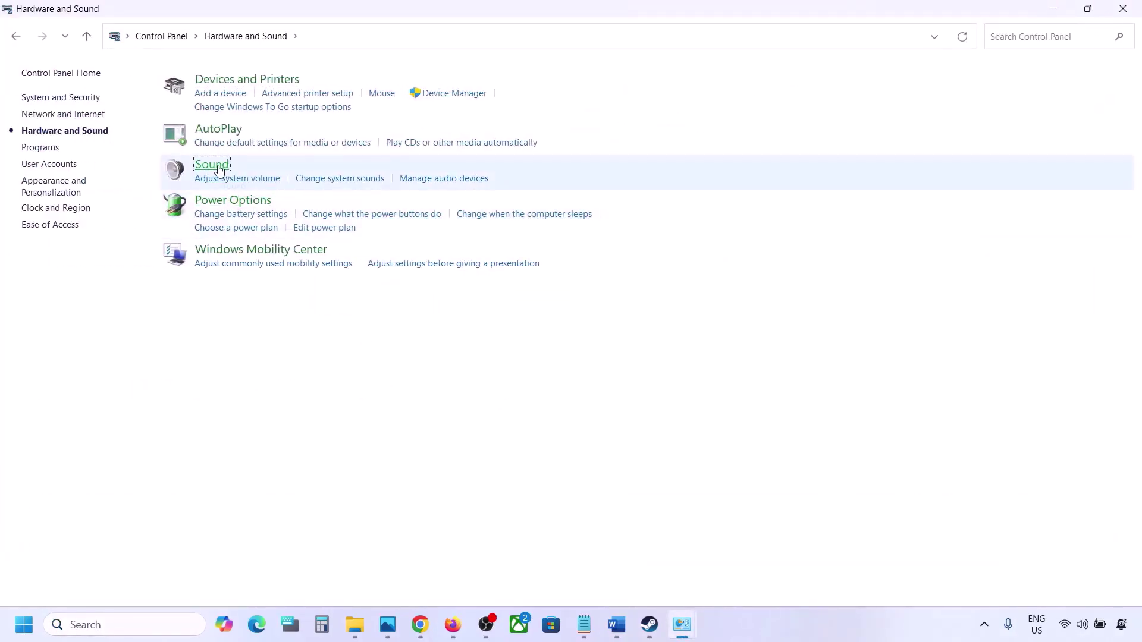
- Set the Realtek Speakers' spatial sound format to Off, apply it, and close the sound dialogs
{"action": "left_click_drag", "start_coordinate": [229, 79], "coordinate": [492, 134]}
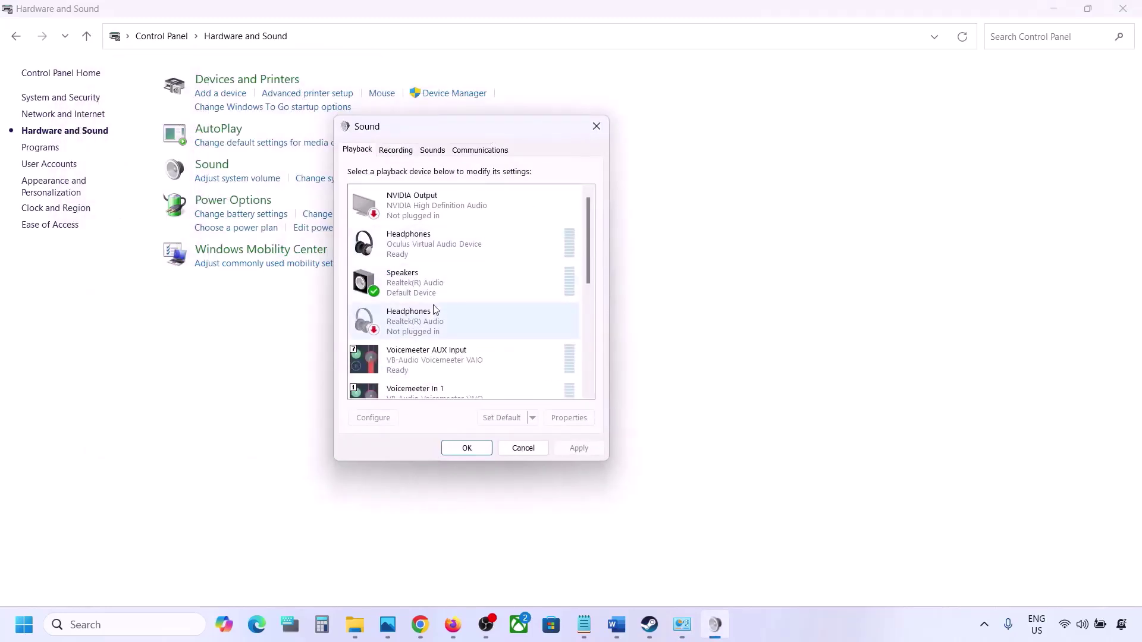
{"action": "left_click", "coordinate": [423, 291]}
{"action": "right_click", "coordinate": [438, 283]}
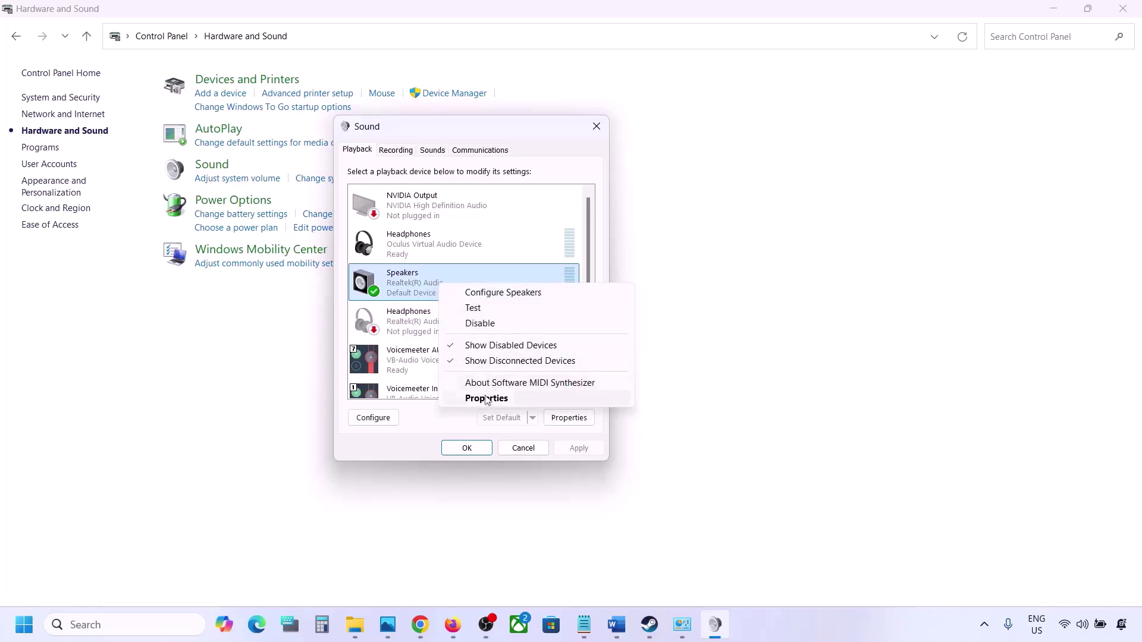
{"action": "left_click", "coordinate": [485, 399]}
{"action": "left_click", "coordinate": [498, 207]}
{"action": "left_click", "coordinate": [419, 275]}
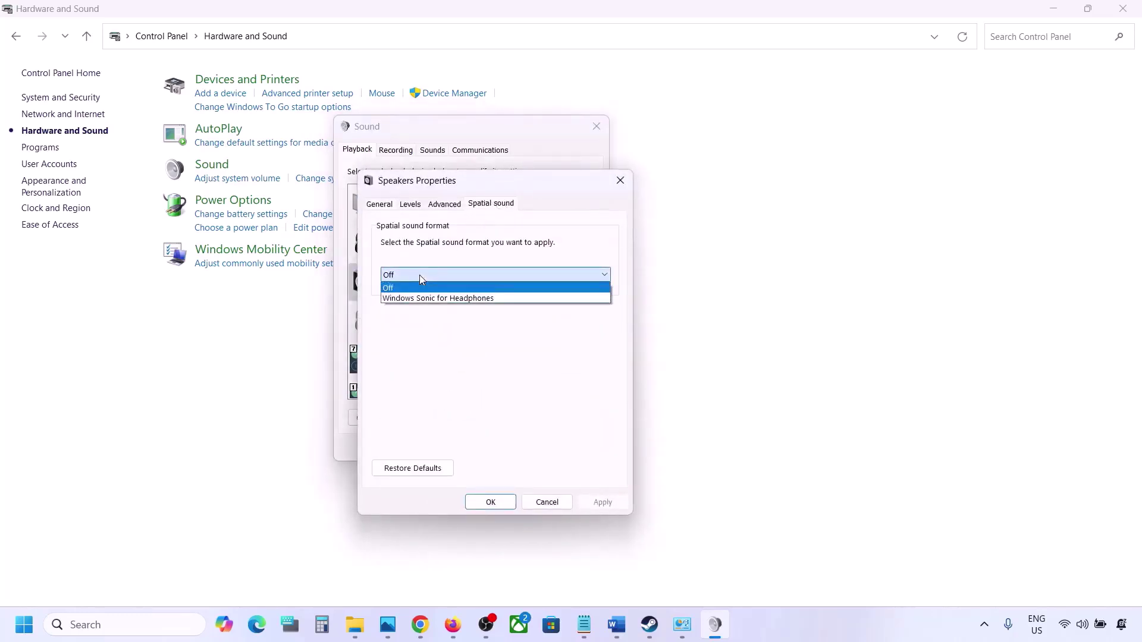
{"action": "left_click", "coordinate": [393, 289]}
{"action": "left_click", "coordinate": [601, 506]}
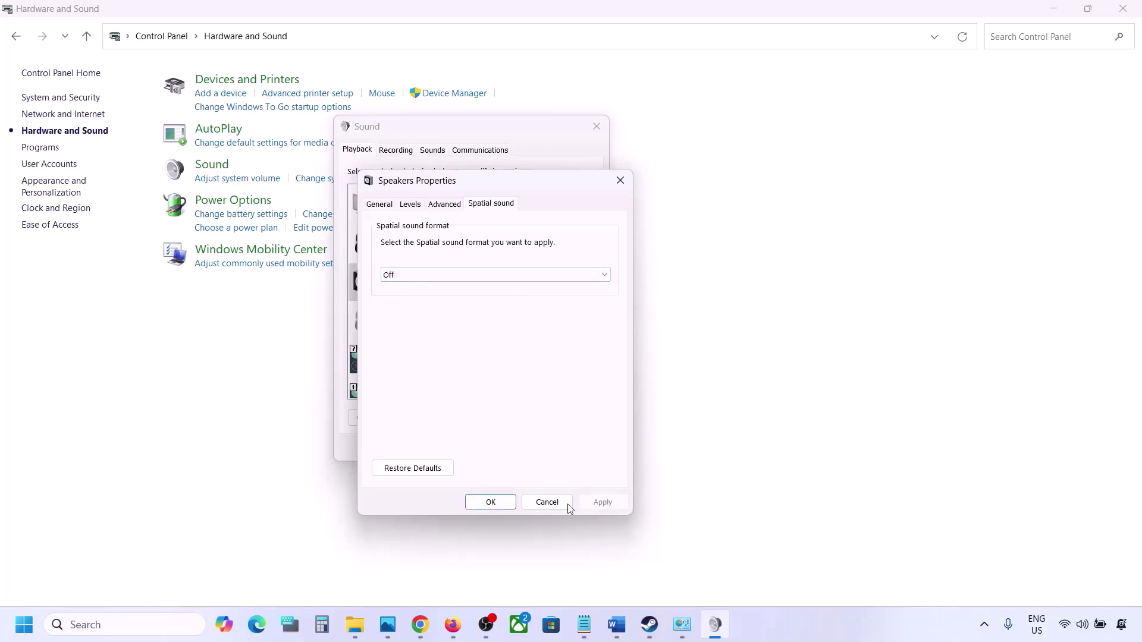
{"action": "left_click", "coordinate": [498, 503]}
{"action": "left_click", "coordinate": [481, 450]}
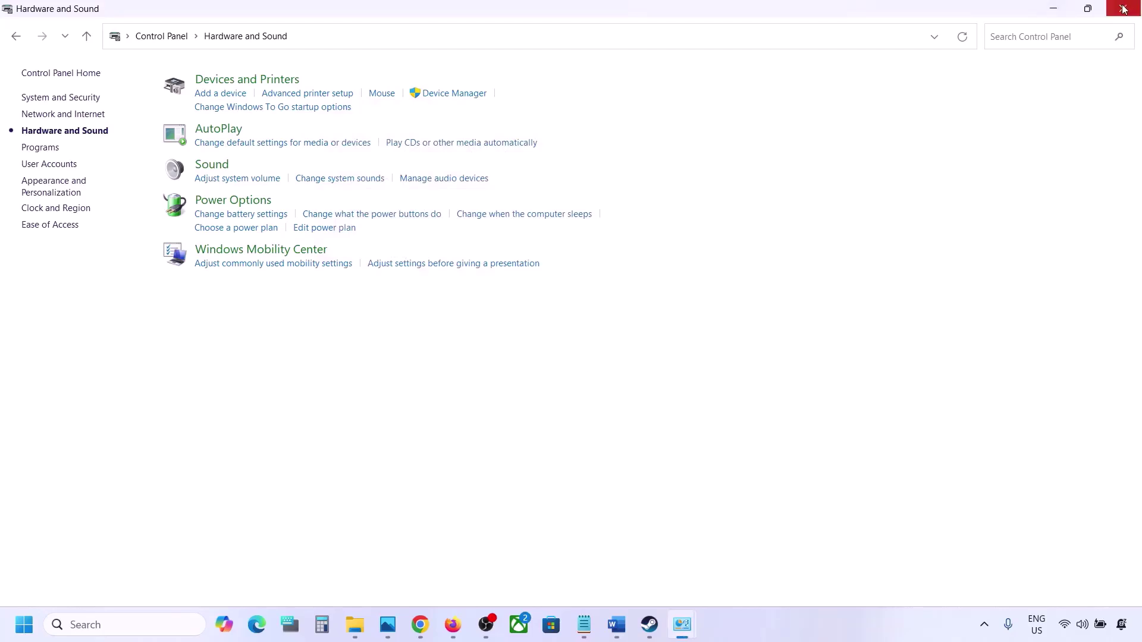
- Bring the Word instructions document to the front and maximize it
{"action": "key", "text": "alt+Tab"}
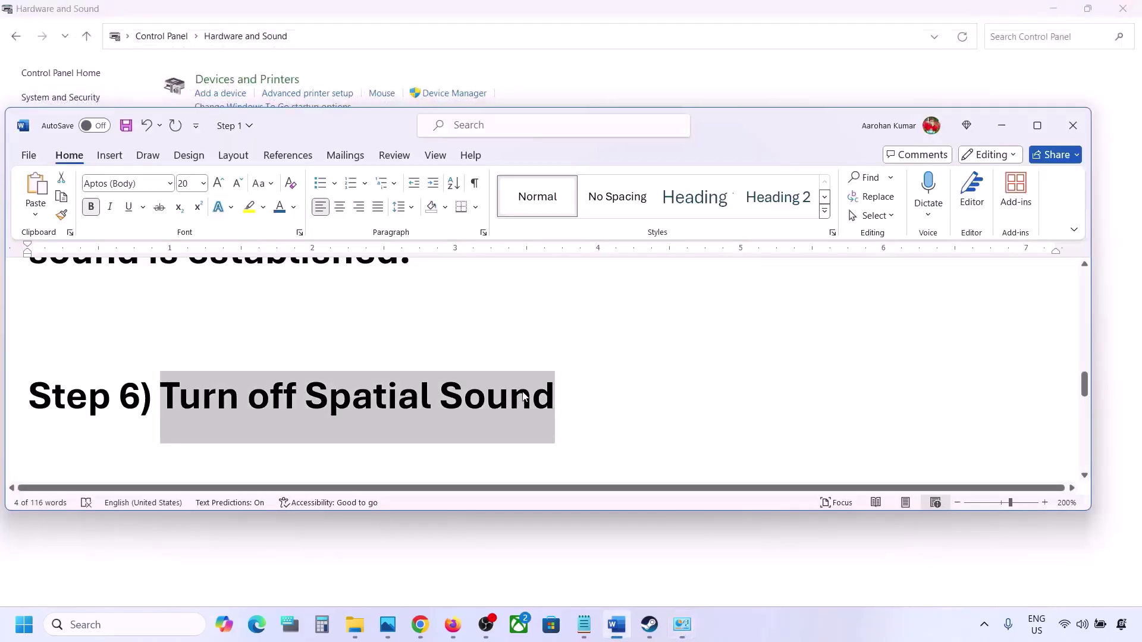
{"action": "scroll", "coordinate": [523, 397], "scroll_direction": "down", "scroll_amount": 3}
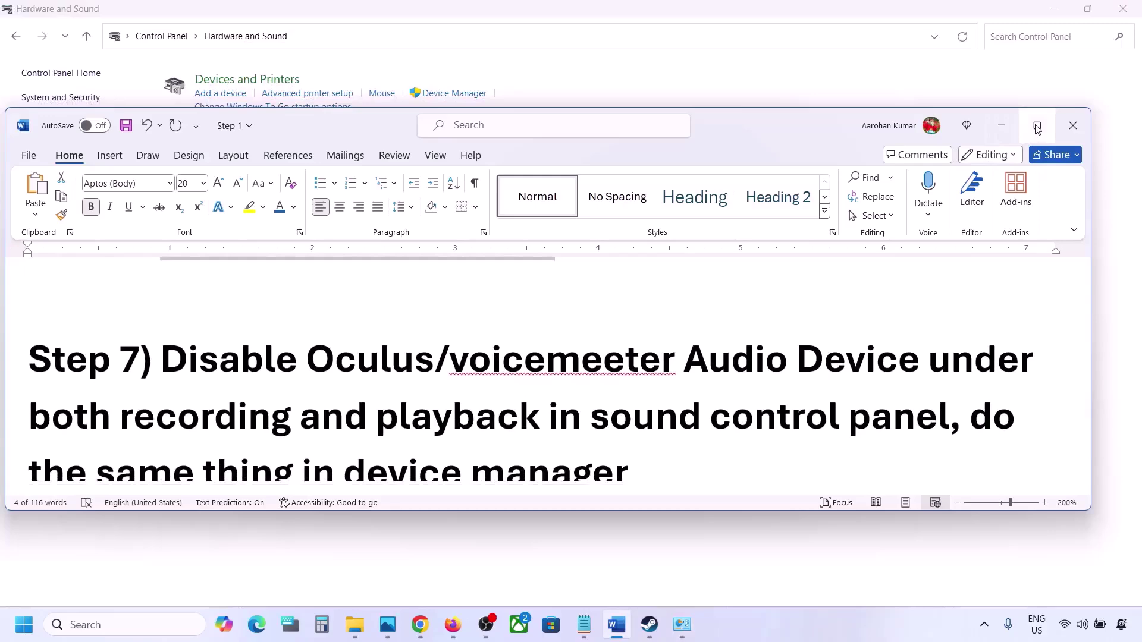
{"action": "left_click", "coordinate": [1037, 126]}
{"action": "scroll", "coordinate": [303, 384], "scroll_direction": "up", "scroll_amount": 2}
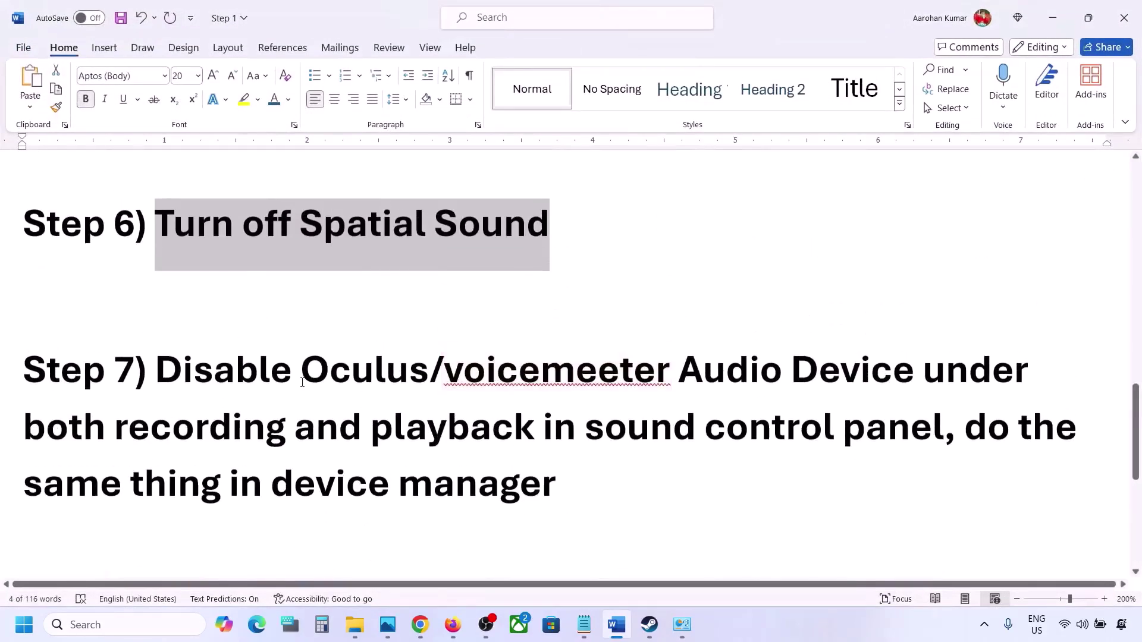
- Highlight Step 7's text about disabling Oculus/voicemeeter devices in sound control panel and device manager
{"action": "left_click_drag", "start_coordinate": [303, 379], "coordinate": [598, 386]}
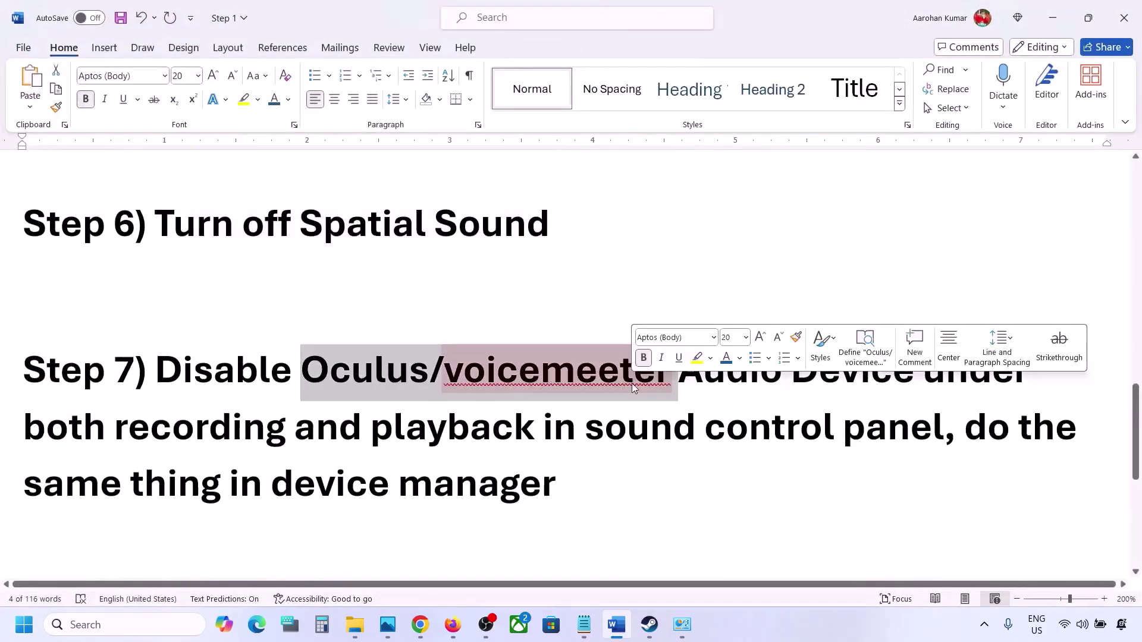
{"action": "left_click", "coordinate": [726, 375]}
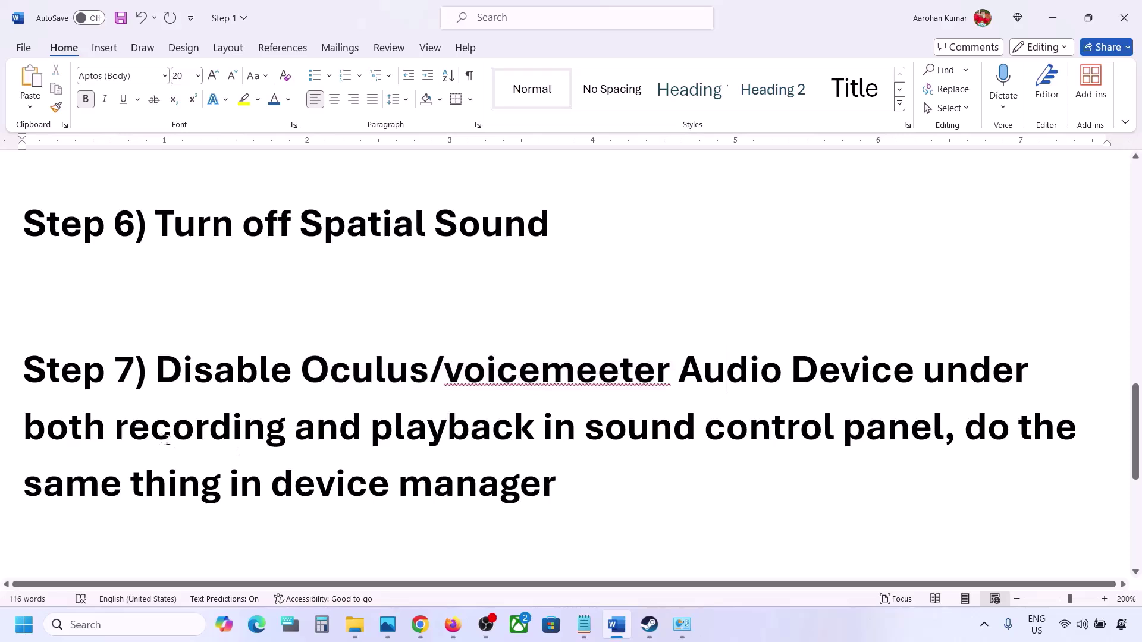
{"action": "left_click_drag", "start_coordinate": [182, 355], "coordinate": [839, 431]}
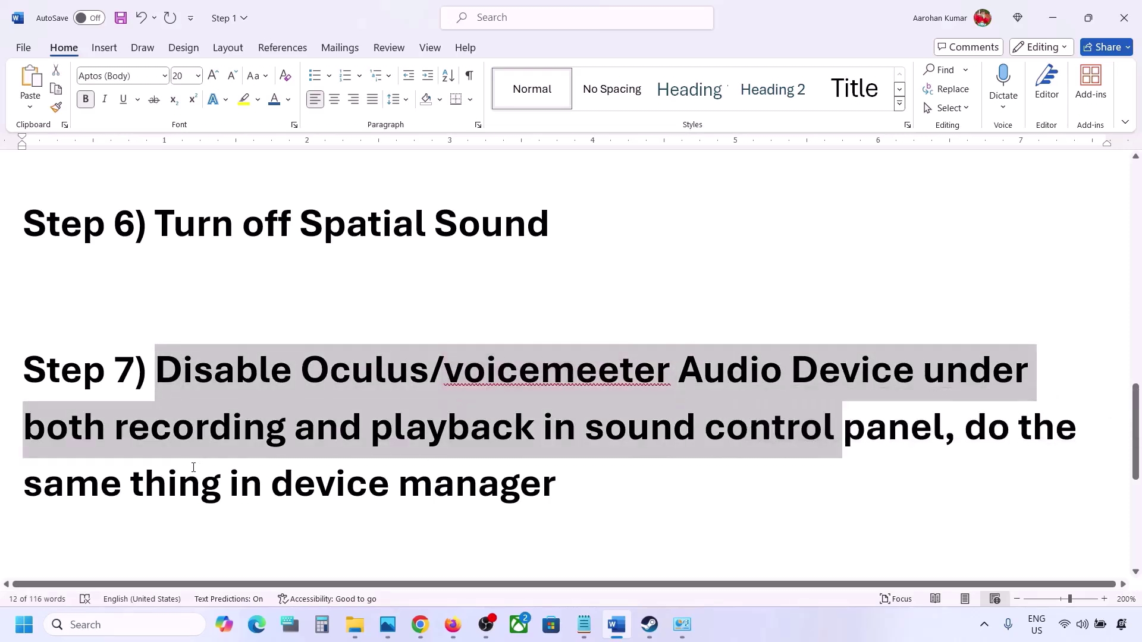
{"action": "left_click_drag", "start_coordinate": [146, 485], "coordinate": [558, 487]}
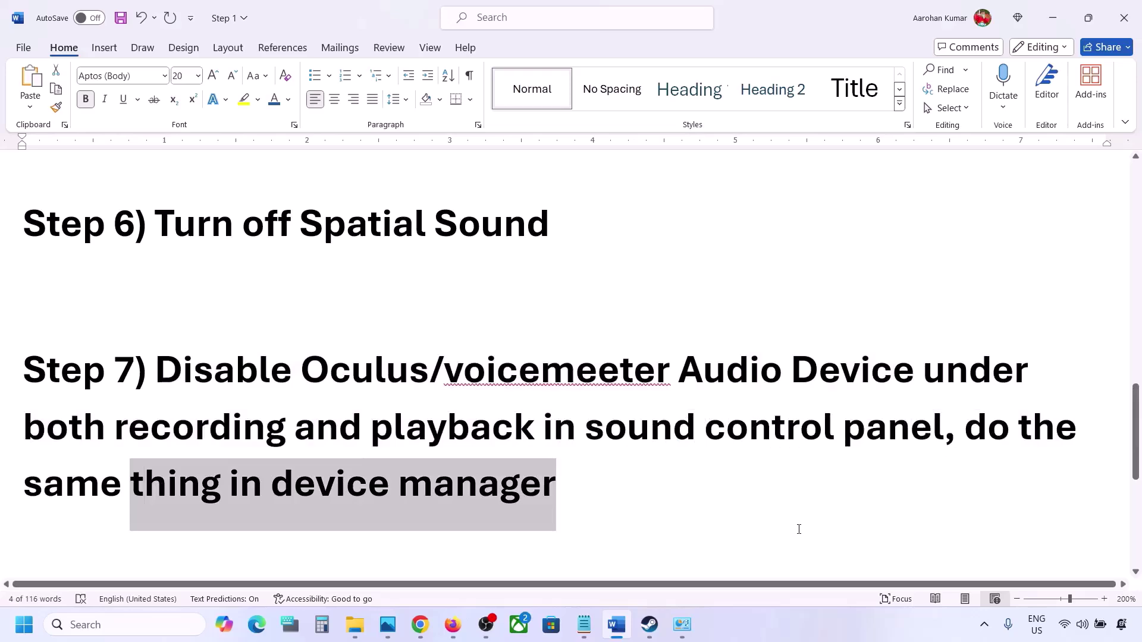
- Open Control Panel's Hardware and Sound > Sound dialog again and move it aside
{"action": "left_click", "coordinate": [119, 623]}
{"action": "type", "text": "control"}
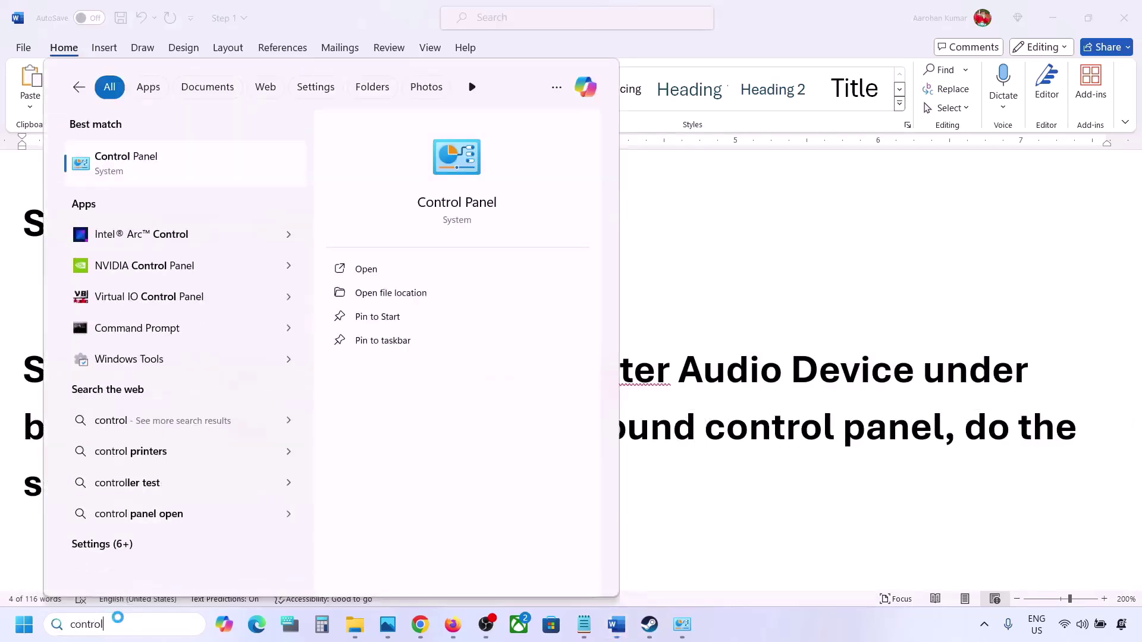
{"action": "key", "text": "Return"}
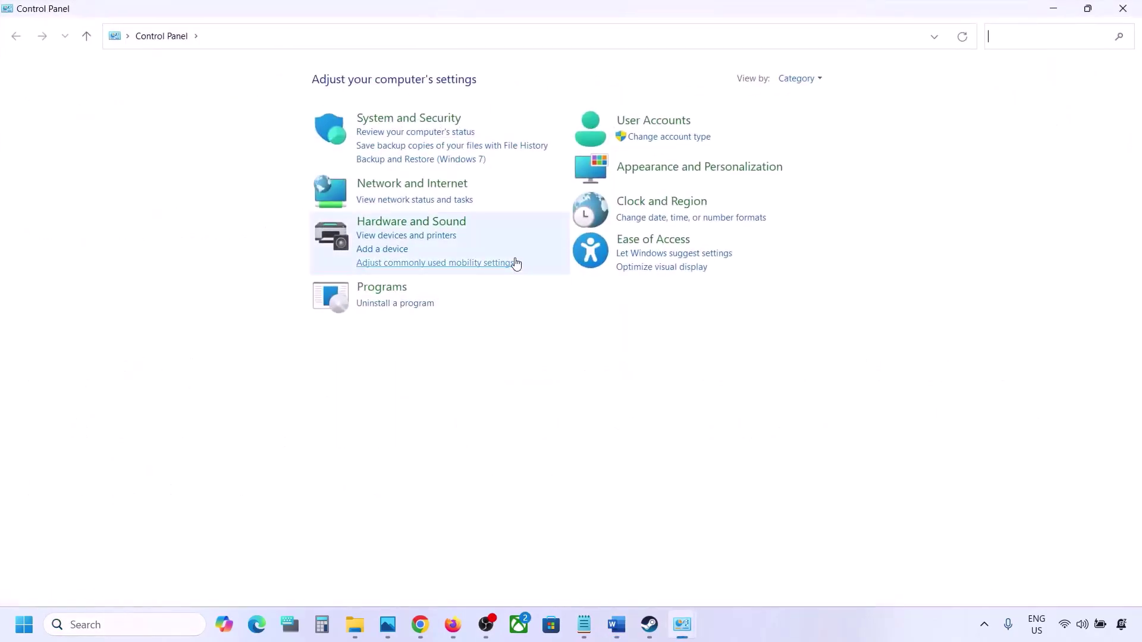
{"action": "left_click", "coordinate": [388, 227]}
{"action": "left_click", "coordinate": [222, 169]}
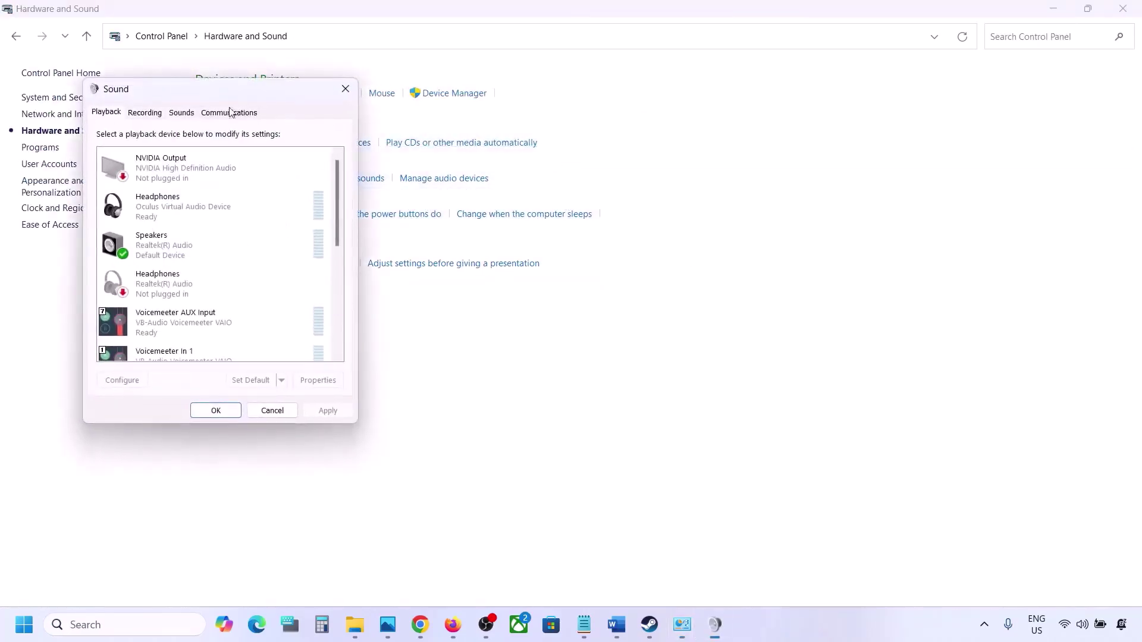
{"action": "left_click_drag", "start_coordinate": [228, 99], "coordinate": [669, 127]}
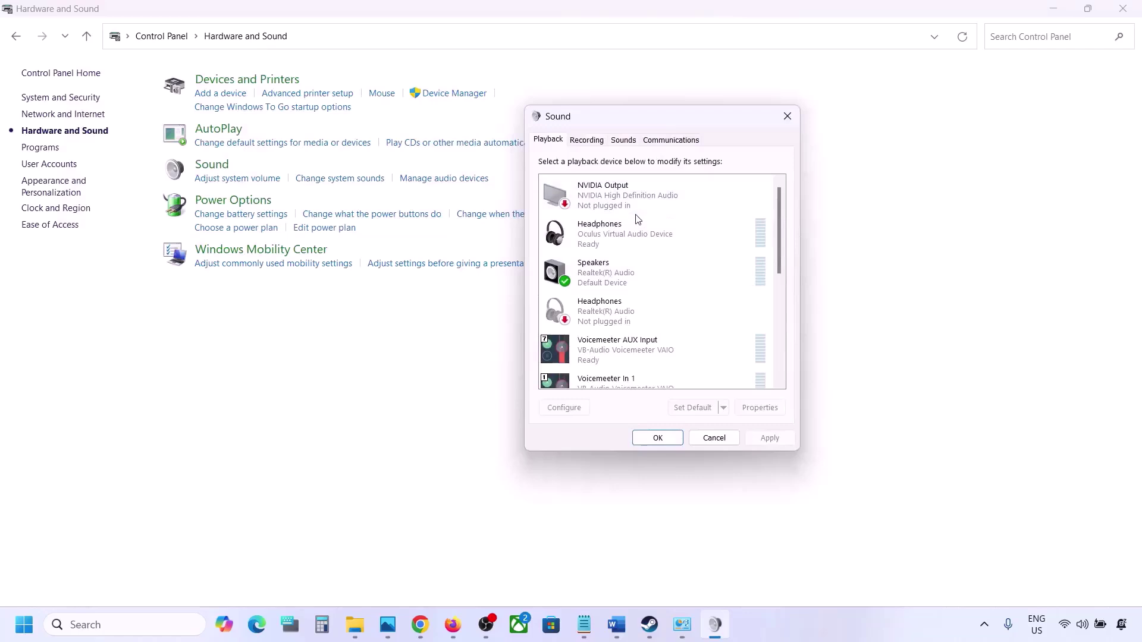
- Browse the Playback list, selecting Realtek Speakers and then Oculus Headphones
{"action": "scroll", "coordinate": [645, 291], "scroll_direction": "down", "scroll_amount": 5}
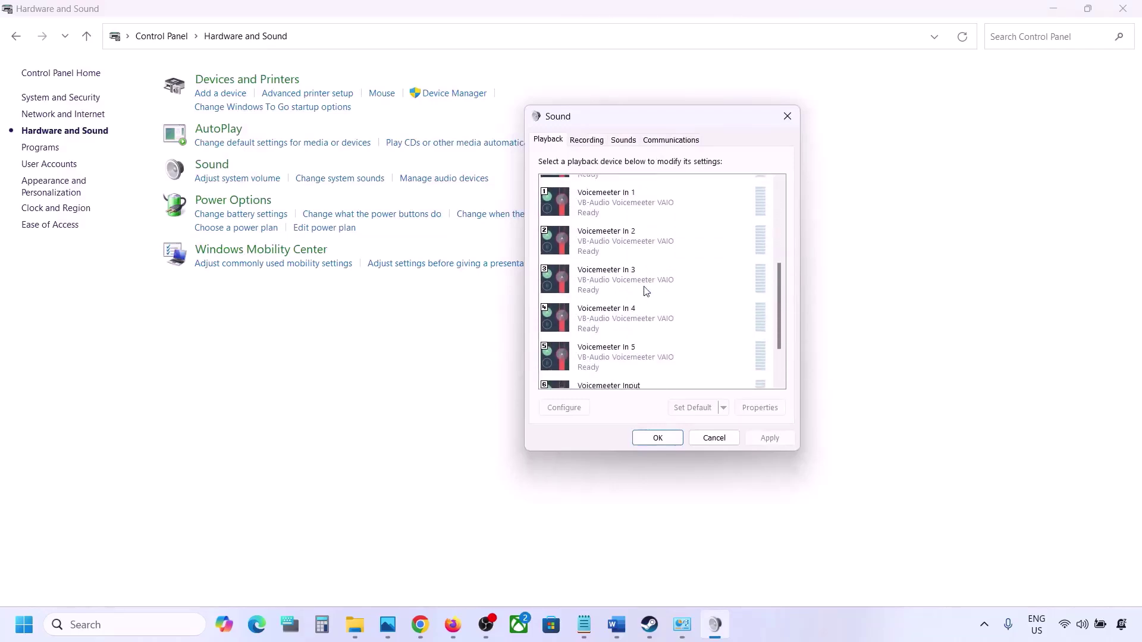
{"action": "scroll", "coordinate": [645, 291], "scroll_direction": "up", "scroll_amount": 5}
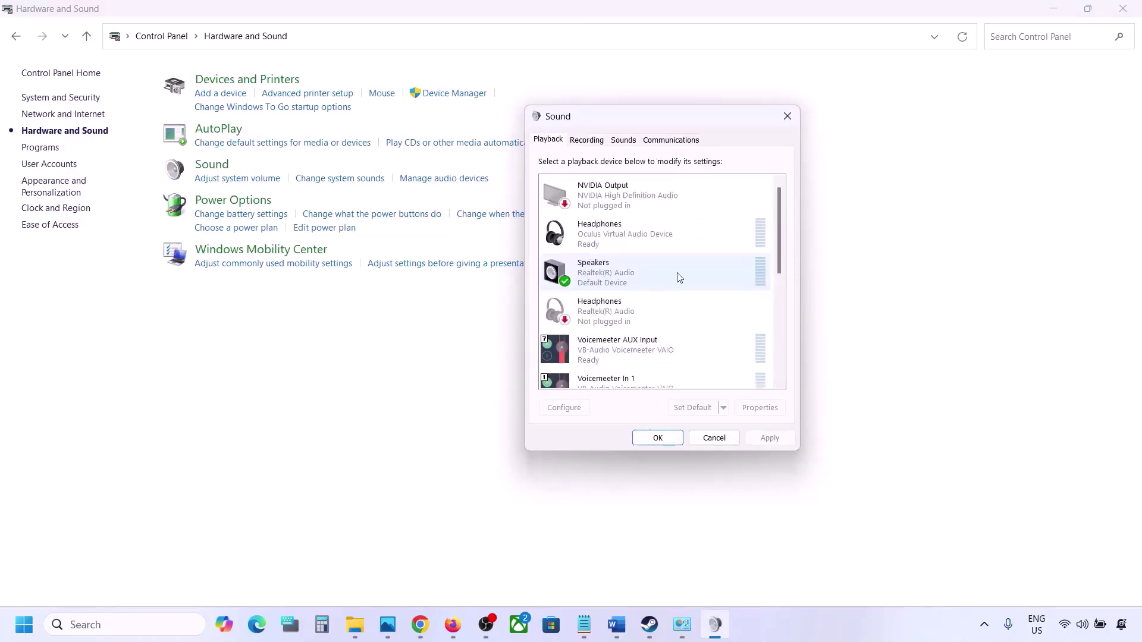
{"action": "left_click", "coordinate": [633, 277]}
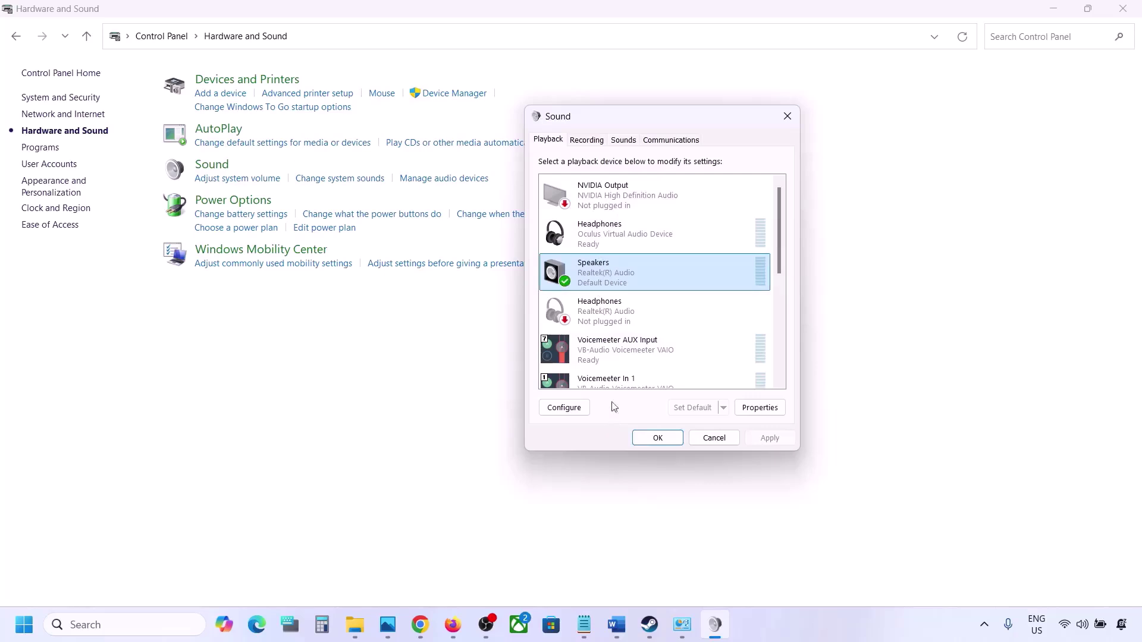
{"action": "scroll", "coordinate": [620, 364], "scroll_direction": "down", "scroll_amount": 6}
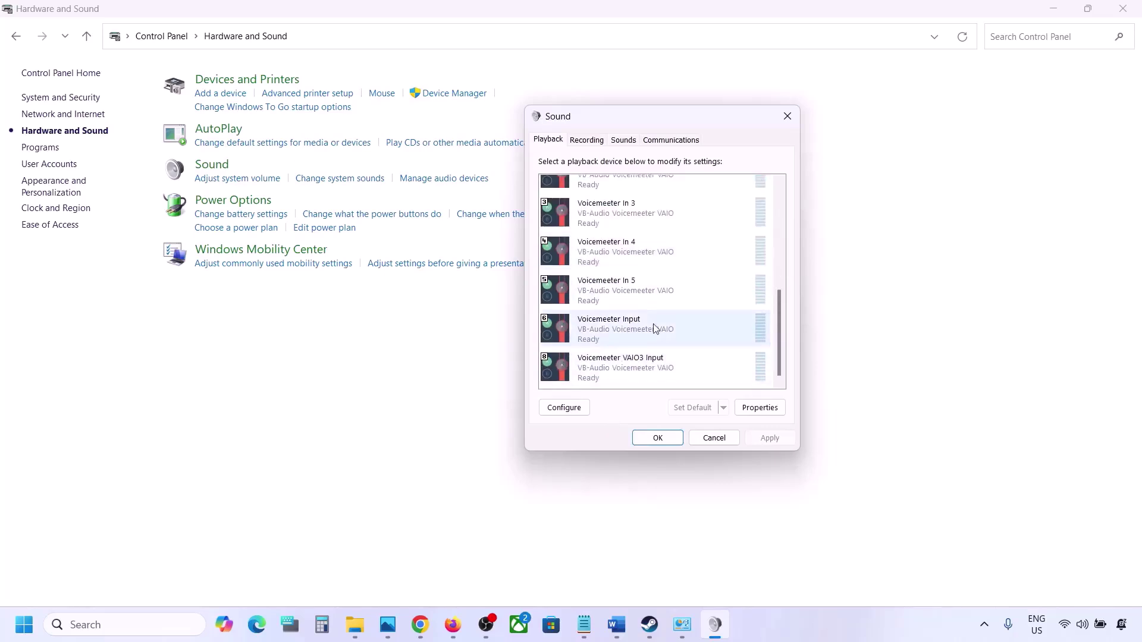
{"action": "scroll", "coordinate": [654, 329], "scroll_direction": "up", "scroll_amount": 5}
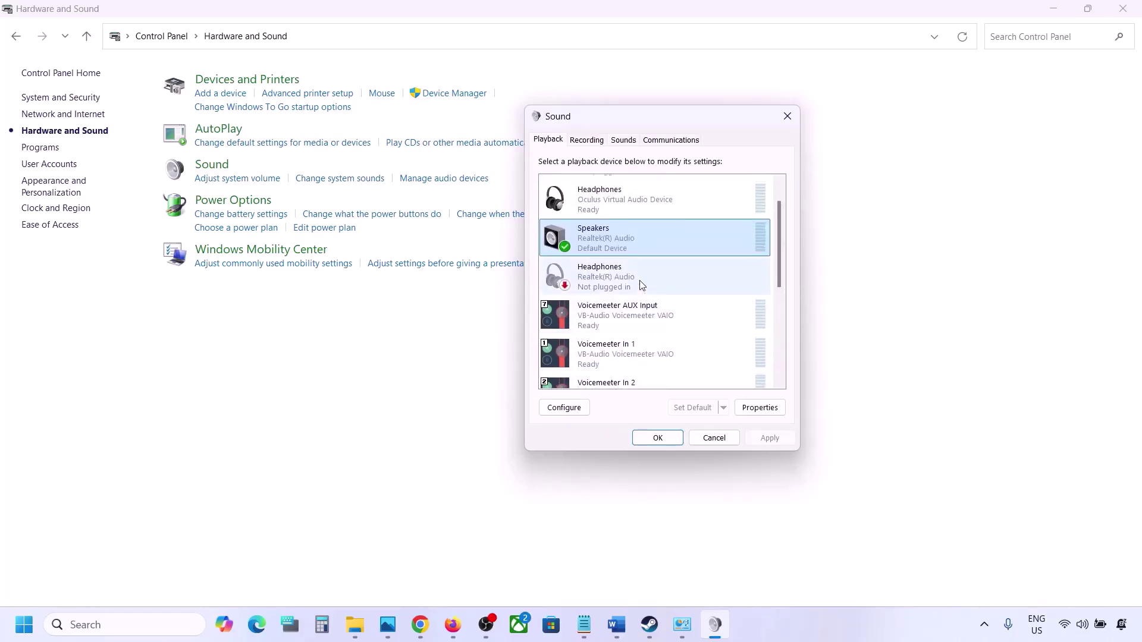
{"action": "left_click", "coordinate": [610, 202]}
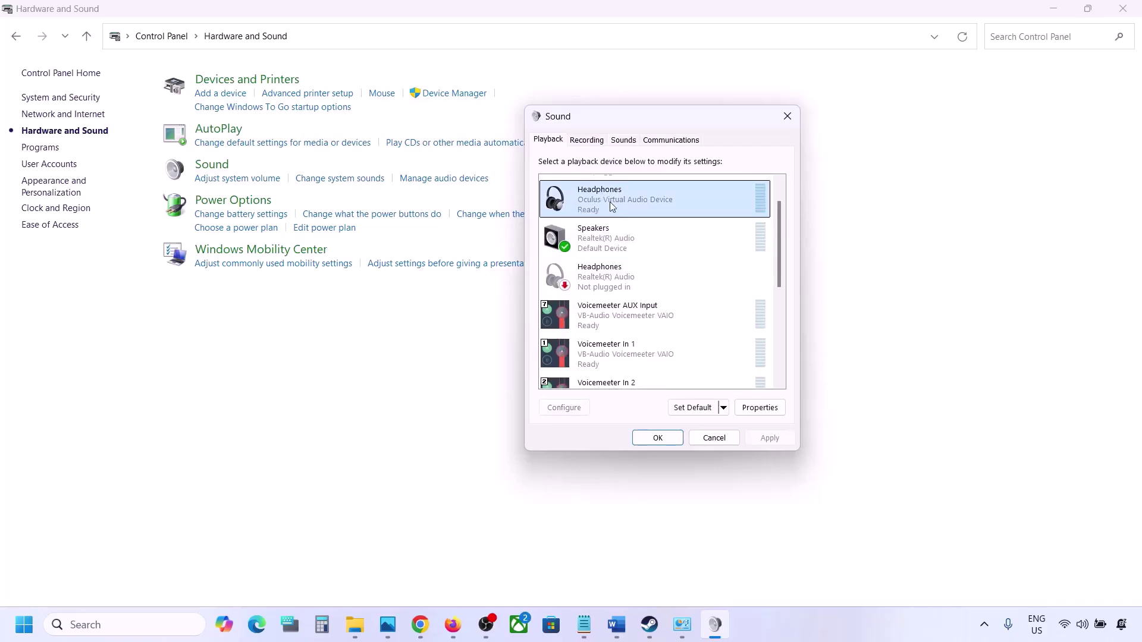
- Disable the Oculus Headphones playback device and confirm it stays disabled
{"action": "right_click", "coordinate": [609, 202]}
{"action": "left_click", "coordinate": [650, 224]}
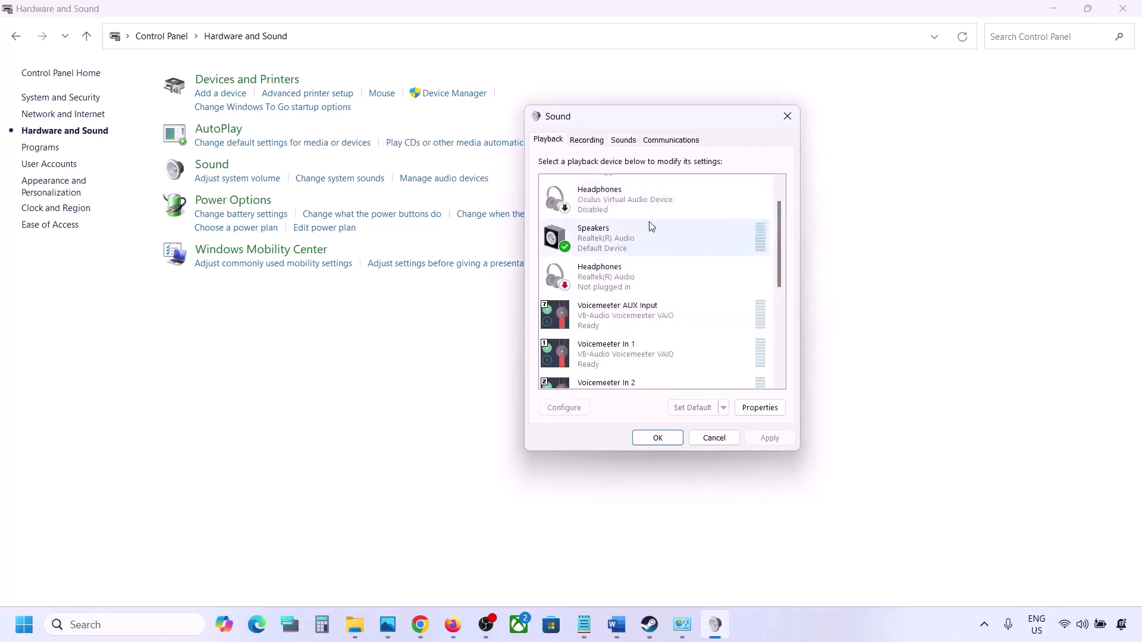
{"action": "scroll", "coordinate": [633, 257], "scroll_direction": "down", "scroll_amount": 2}
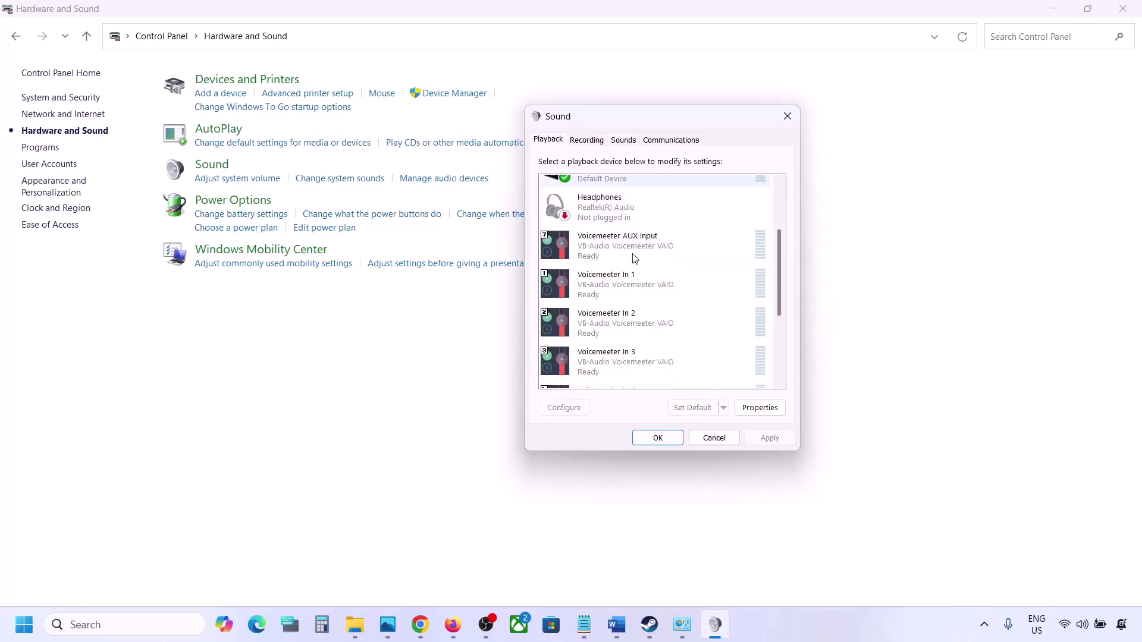
{"action": "scroll", "coordinate": [635, 257], "scroll_direction": "up", "scroll_amount": 3}
{"action": "left_click", "coordinate": [608, 228]}
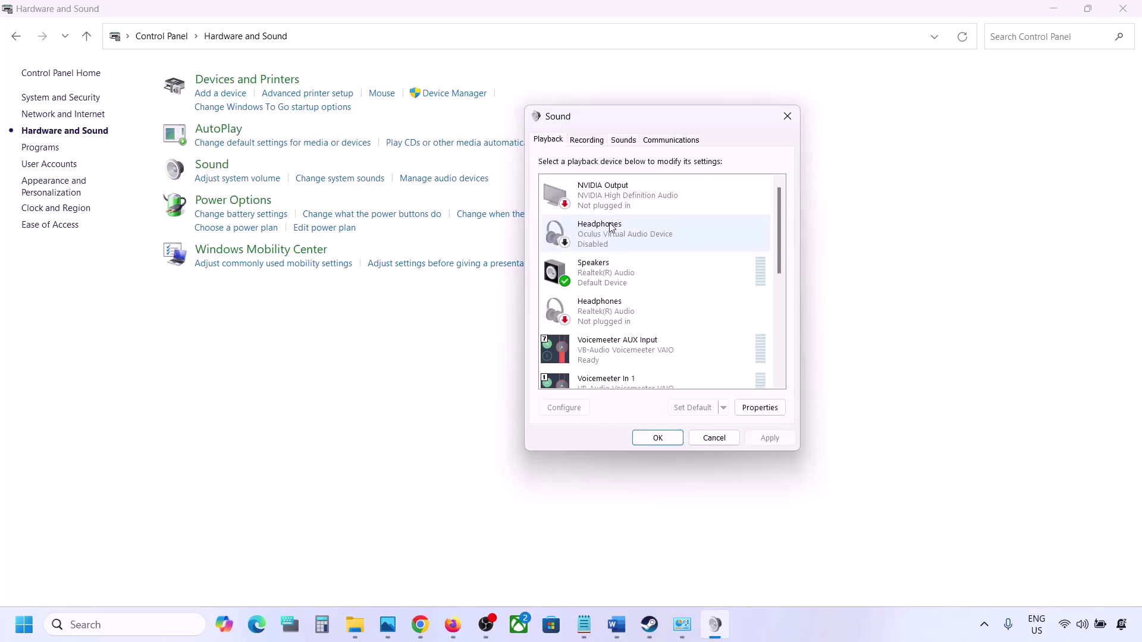
{"action": "right_click", "coordinate": [611, 225]}
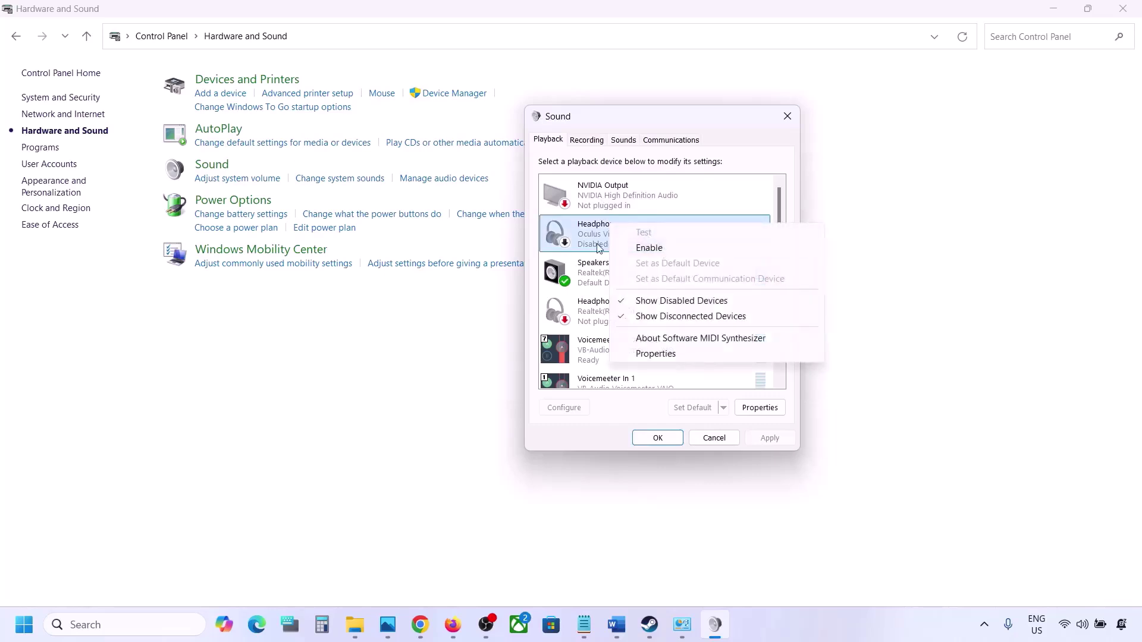
{"action": "left_click", "coordinate": [650, 248]}
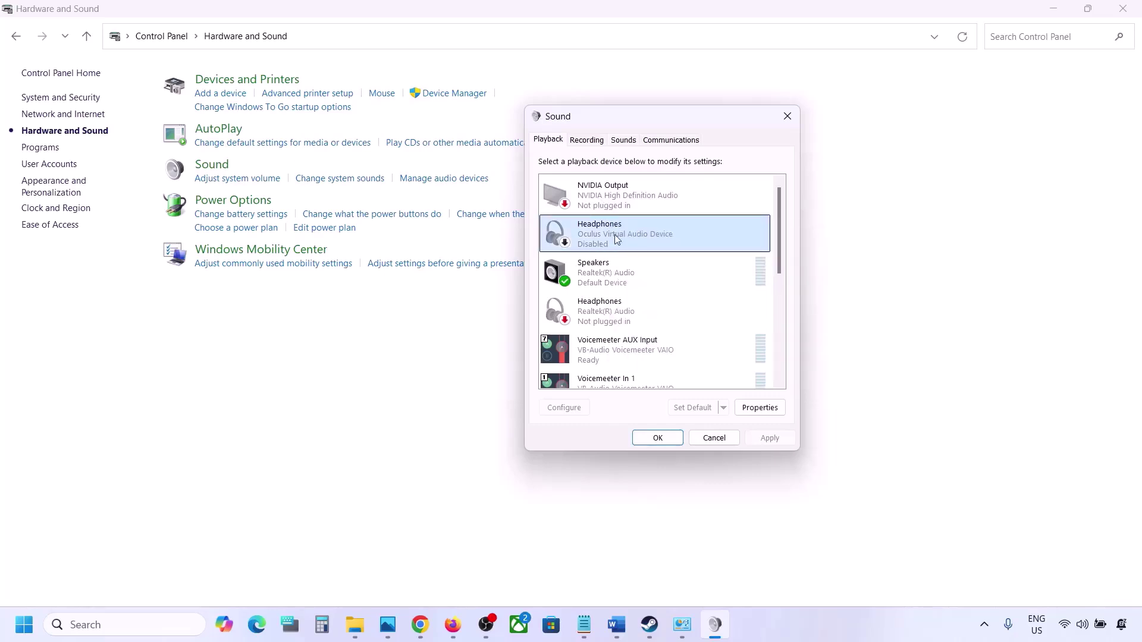
- Disable the Voicemeeter AUX Input and Voicemeeter In 1 playback devices
{"action": "scroll", "coordinate": [611, 256], "scroll_direction": "down", "scroll_amount": 1}
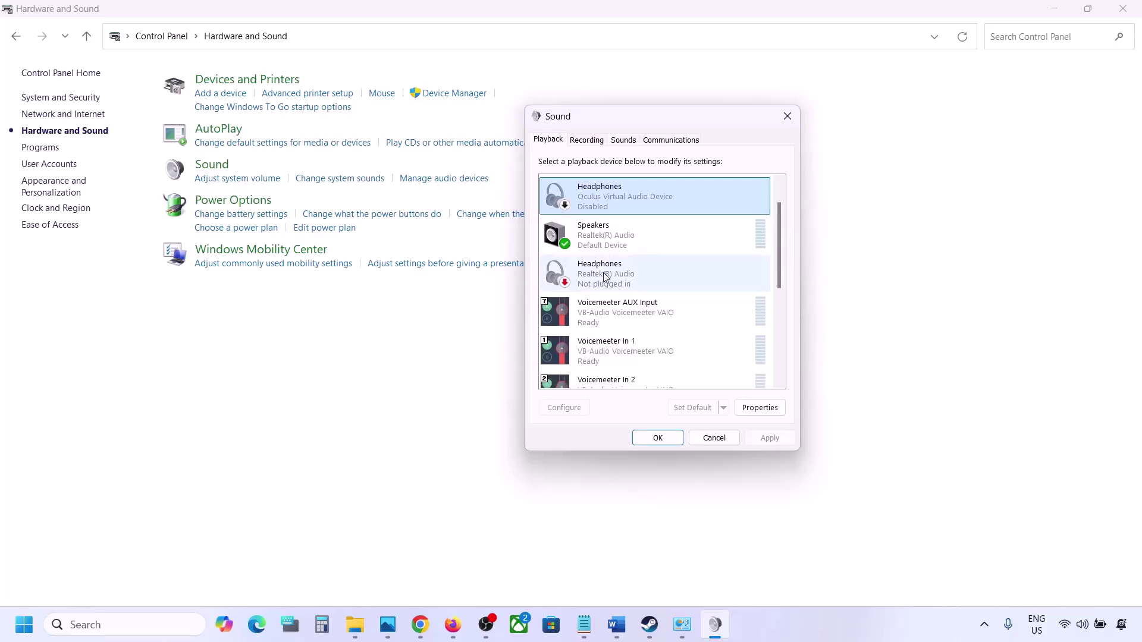
{"action": "left_click", "coordinate": [605, 277]}
{"action": "scroll", "coordinate": [604, 279], "scroll_direction": "down", "scroll_amount": 1}
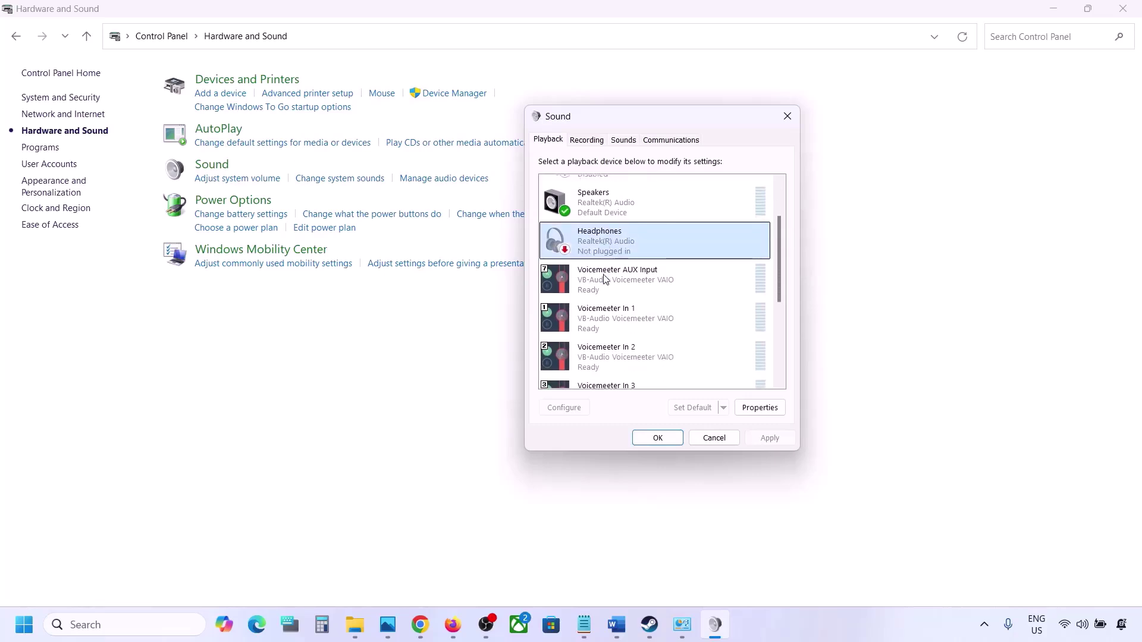
{"action": "left_click", "coordinate": [614, 284]}
{"action": "right_click", "coordinate": [615, 284]}
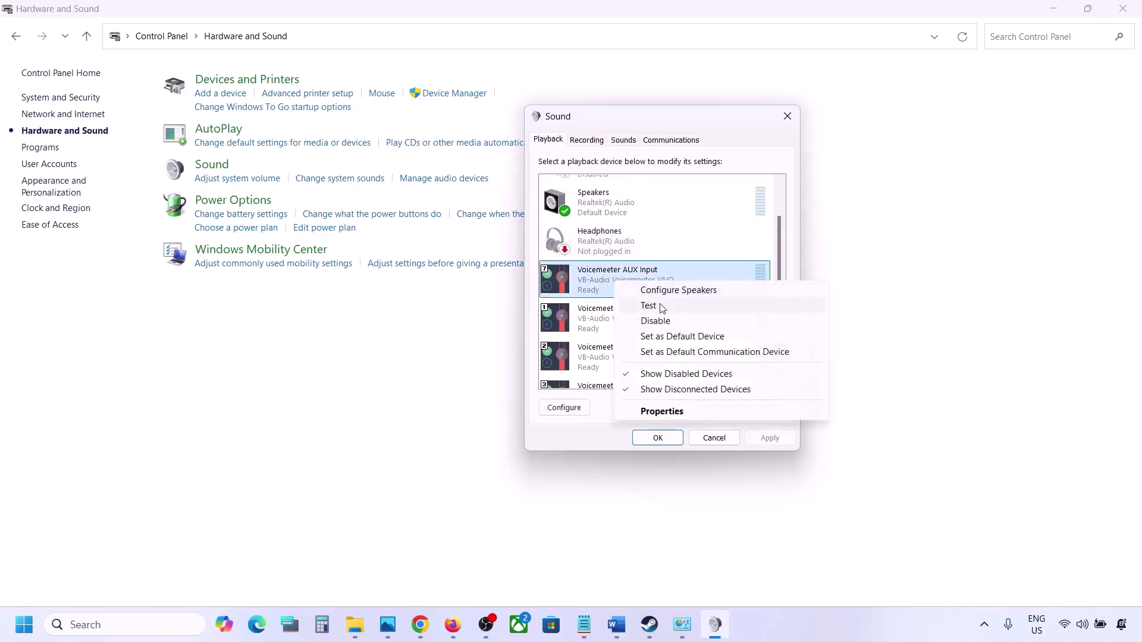
{"action": "left_click", "coordinate": [654, 321]}
{"action": "right_click", "coordinate": [623, 325]}
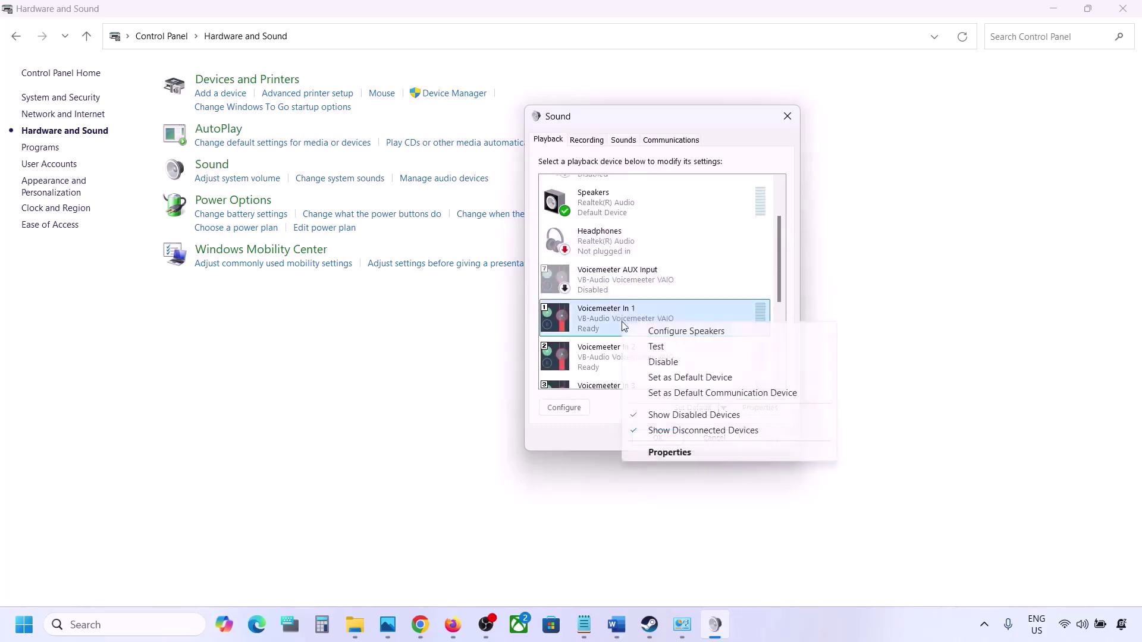
{"action": "left_click", "coordinate": [663, 362]}
{"action": "scroll", "coordinate": [663, 363], "scroll_direction": "down", "scroll_amount": 1}
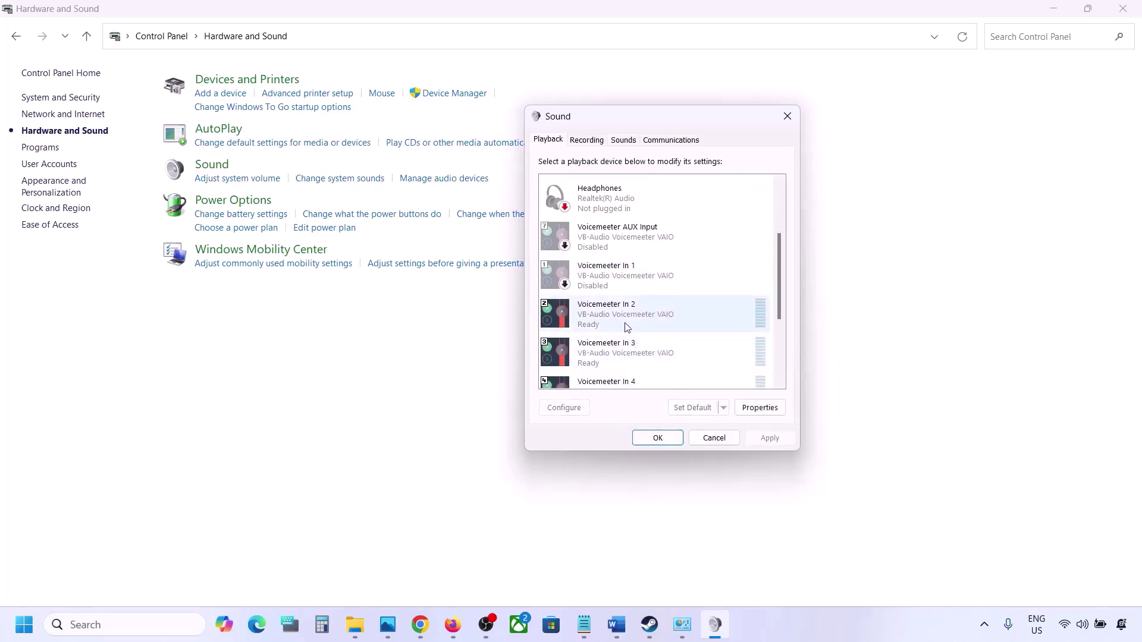